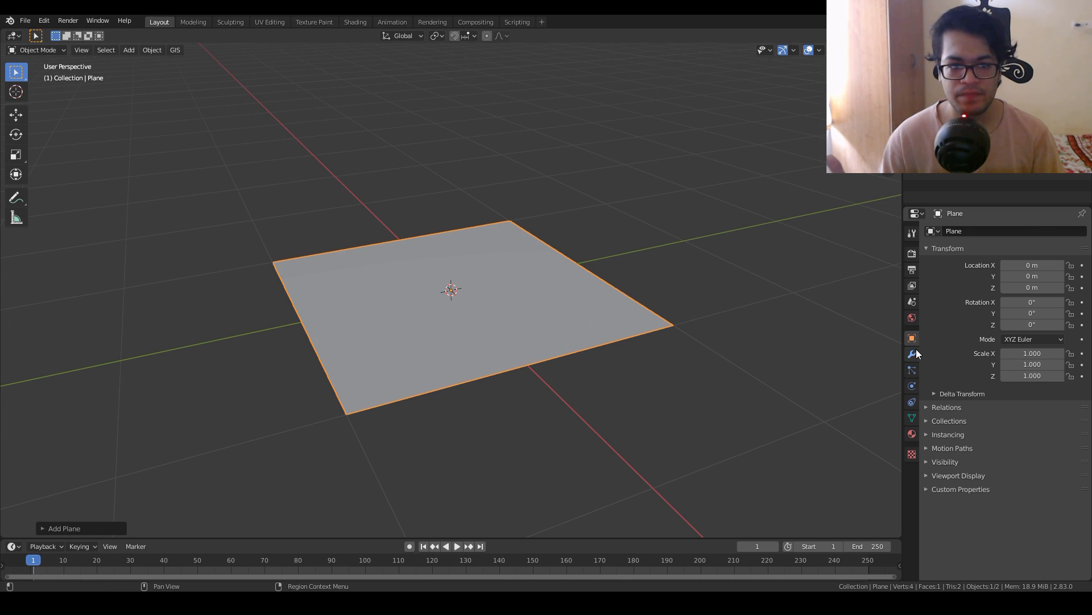
- Set rendering to Cycles with the Experimental feature set and GPU Compute, and enable Adaptive Sampling
{"action": "left_click", "coordinate": [912, 253]}
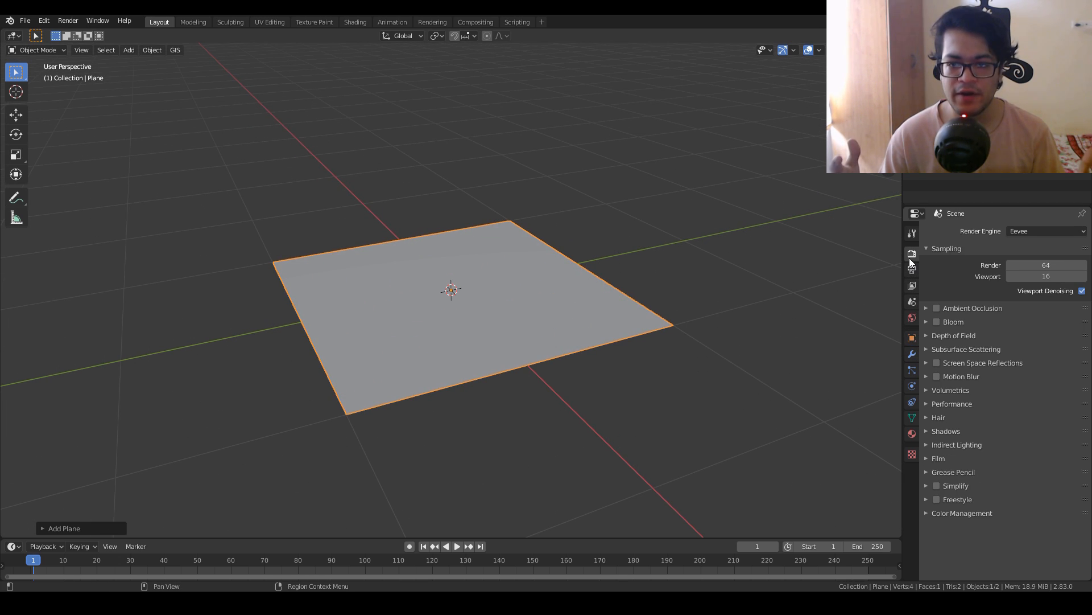
{"action": "left_click", "coordinate": [1016, 232]}
{"action": "left_click", "coordinate": [1026, 265]}
{"action": "left_click", "coordinate": [1026, 245]}
{"action": "left_click", "coordinate": [1026, 257]}
{"action": "left_click", "coordinate": [1025, 261]}
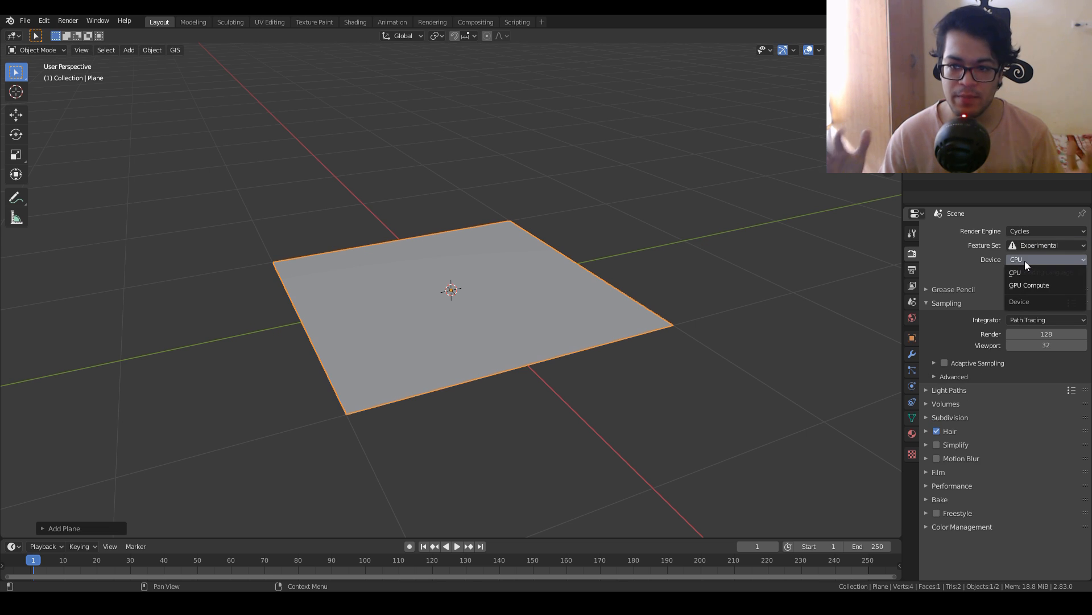
{"action": "left_click", "coordinate": [1035, 285]}
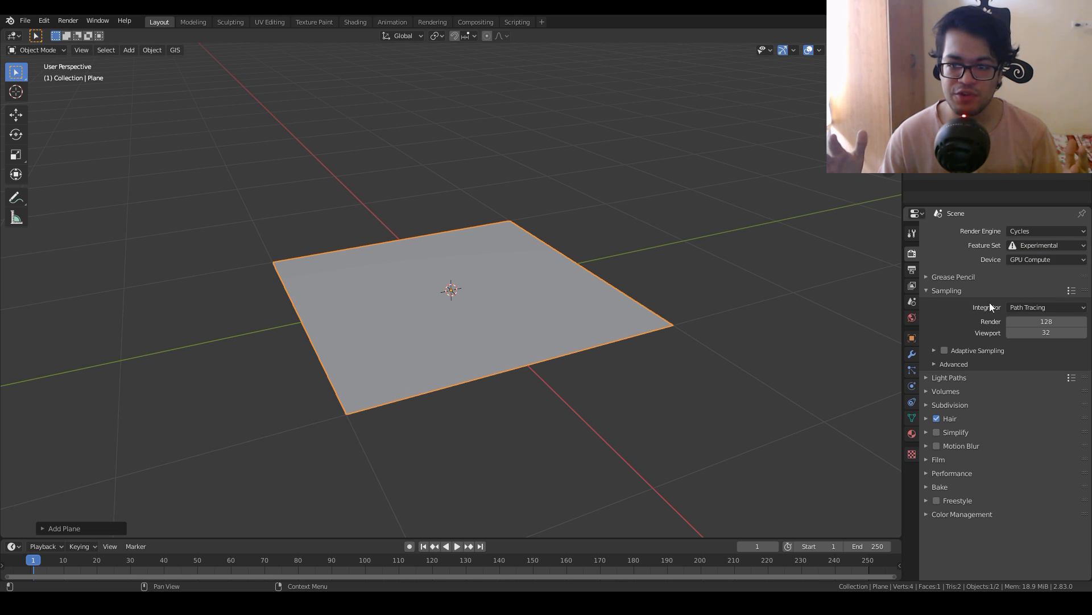
{"action": "left_click", "coordinate": [945, 350]}
- Frame a close perspective view of the plane and align the camera to it
{"action": "scroll", "coordinate": [479, 295], "scroll_direction": "up", "scroll_amount": 3}
{"action": "middle_click_drag", "start_coordinate": [479, 295], "coordinate": [502, 295]}
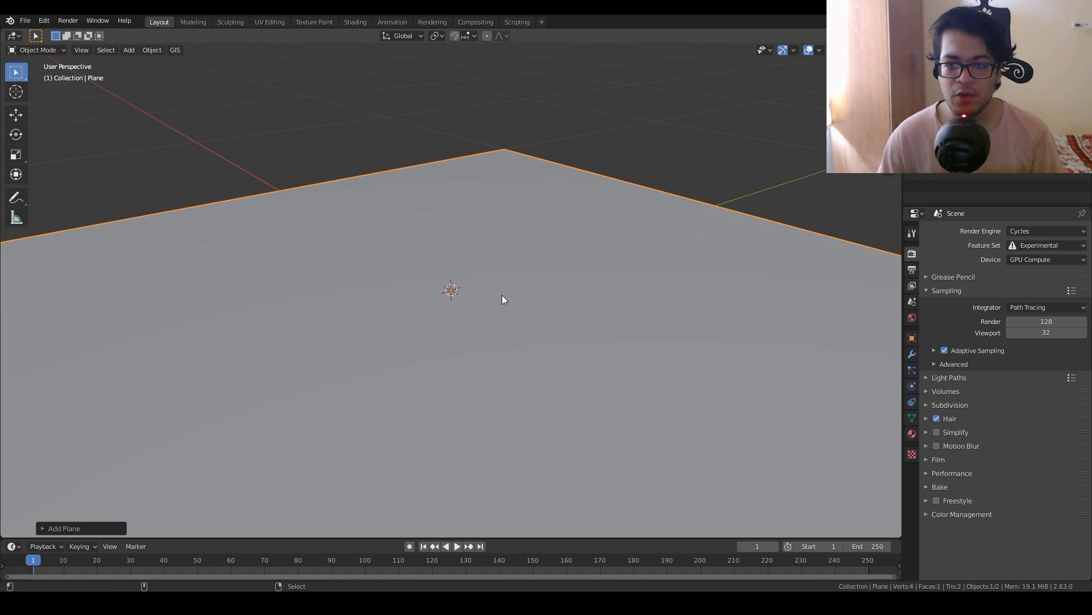
{"action": "key", "text": "ctrl+alt+KP_0"}
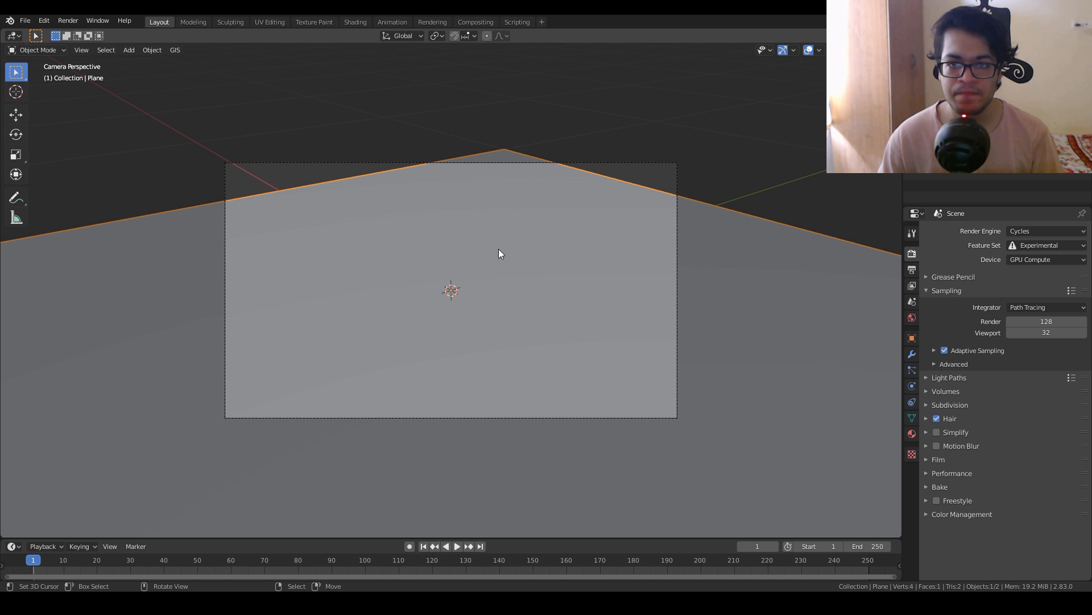
- Lock the camera to the view, reframe it to look down on the plane filling the frame, and unlock it
{"action": "key", "text": "n"}
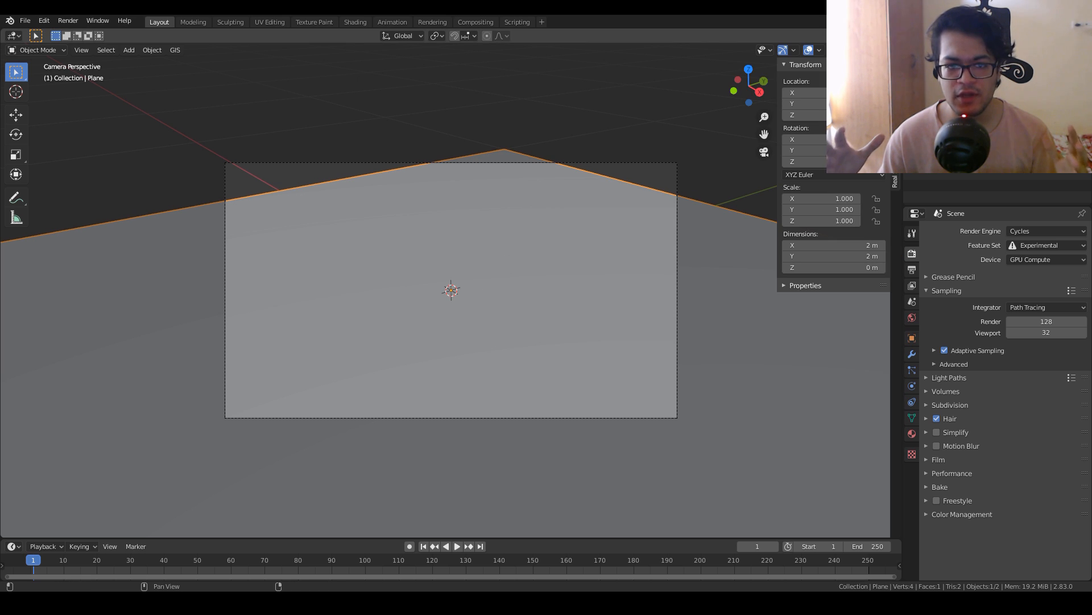
{"action": "left_click", "coordinate": [881, 204]}
{"action": "scroll", "coordinate": [524, 267], "scroll_direction": "down", "scroll_amount": 3}
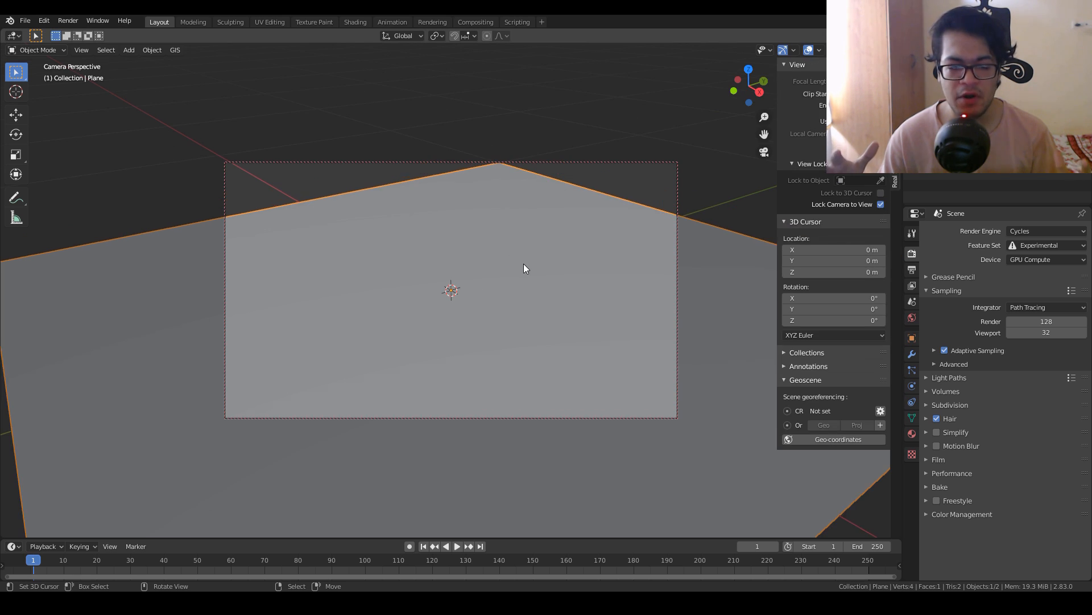
{"action": "middle_click_drag", "start_coordinate": [524, 269], "coordinate": [530, 291]}
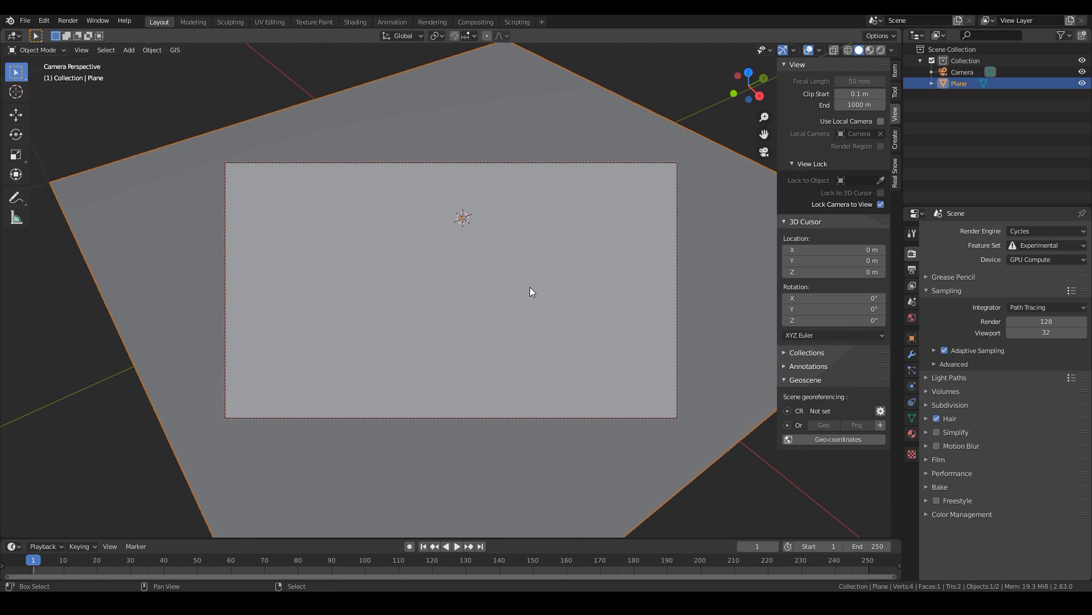
{"action": "left_click", "coordinate": [881, 205]}
- Use the abandoned_hall_01 HDRI as an Environment Texture for the world background colour
{"action": "left_click", "coordinate": [912, 318]}
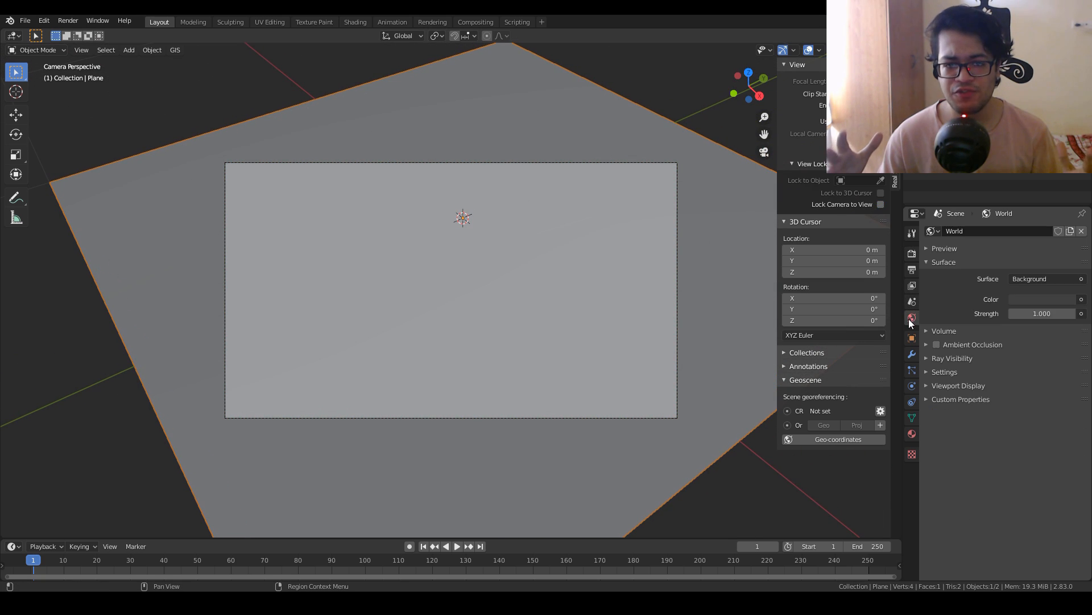
{"action": "left_click", "coordinate": [1081, 300]}
{"action": "left_click", "coordinate": [862, 349]}
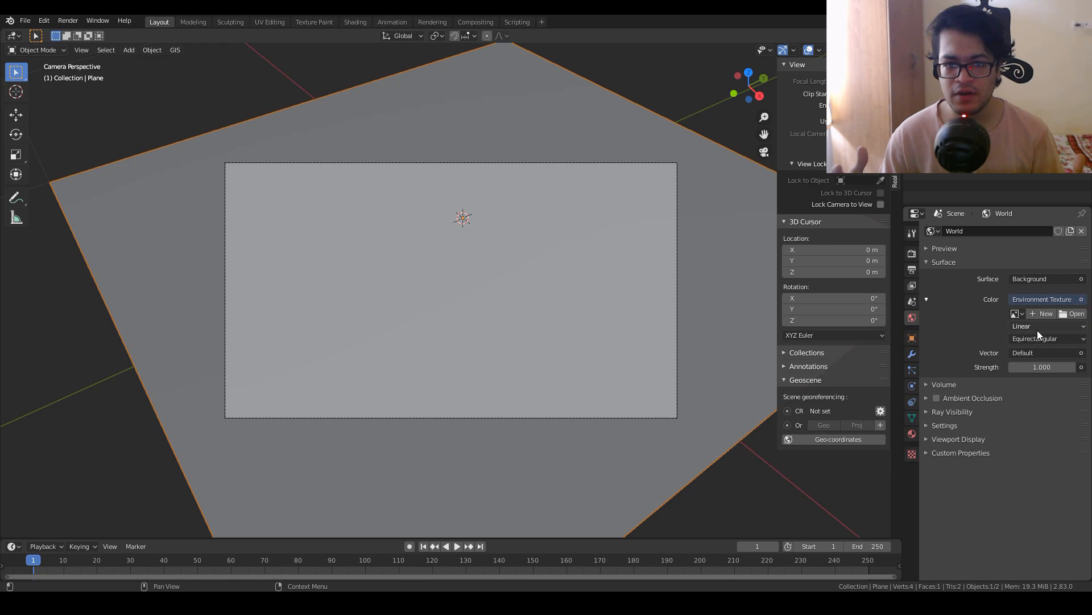
{"action": "left_click", "coordinate": [1075, 313]}
{"action": "left_click", "coordinate": [295, 373]}
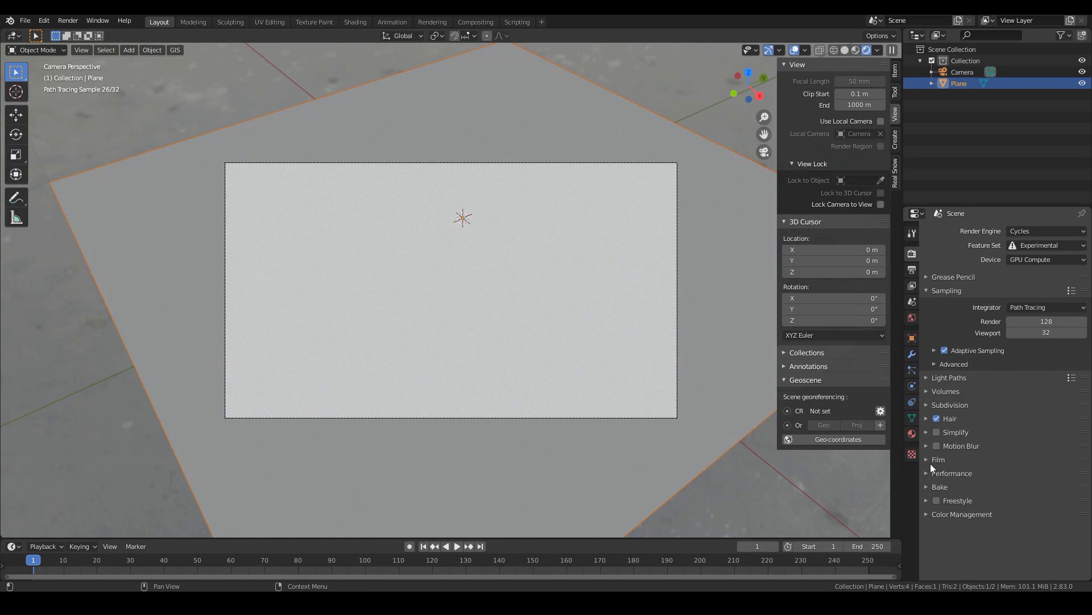
- Make the render film transparent and set the color management View Transform to Standard
{"action": "left_click", "coordinate": [930, 461]}
{"action": "left_click", "coordinate": [944, 541]}
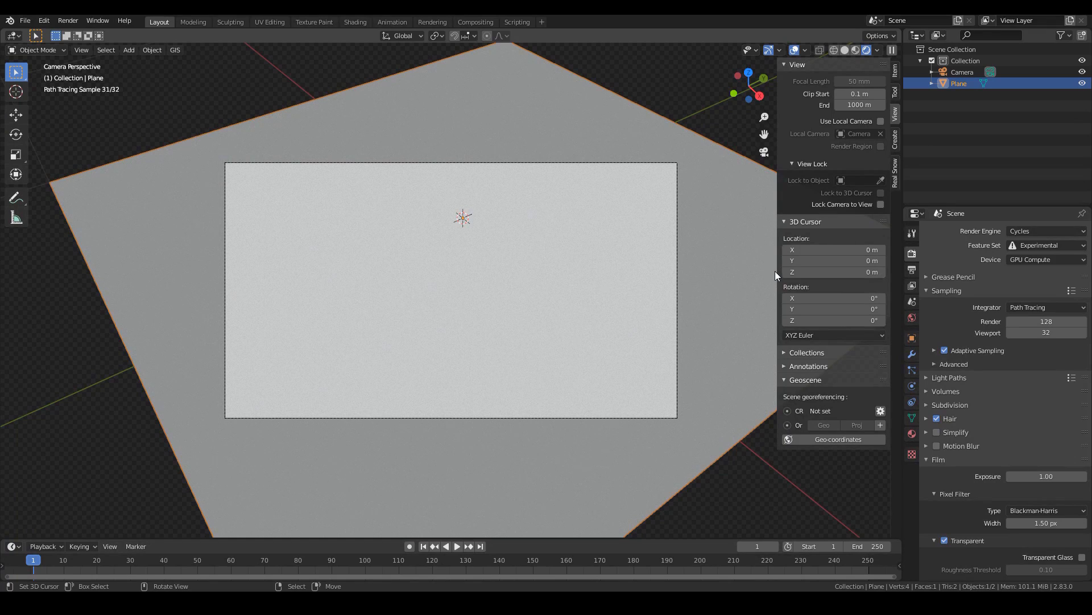
{"action": "scroll", "coordinate": [928, 392], "scroll_direction": "down", "scroll_amount": 2}
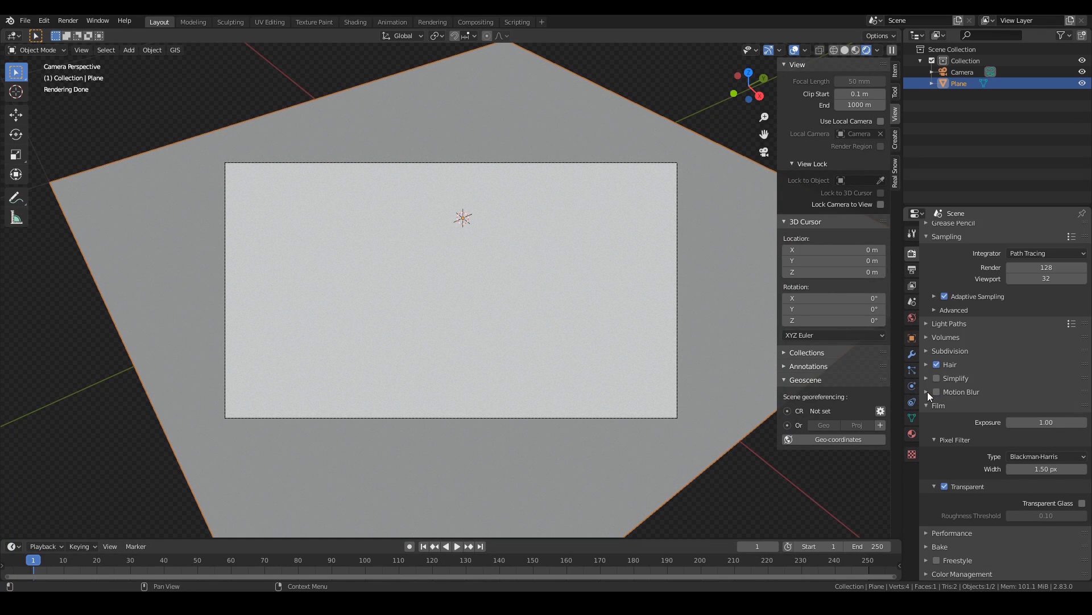
{"action": "left_click", "coordinate": [959, 571]}
{"action": "scroll", "coordinate": [960, 572], "scroll_direction": "down", "scroll_amount": 4}
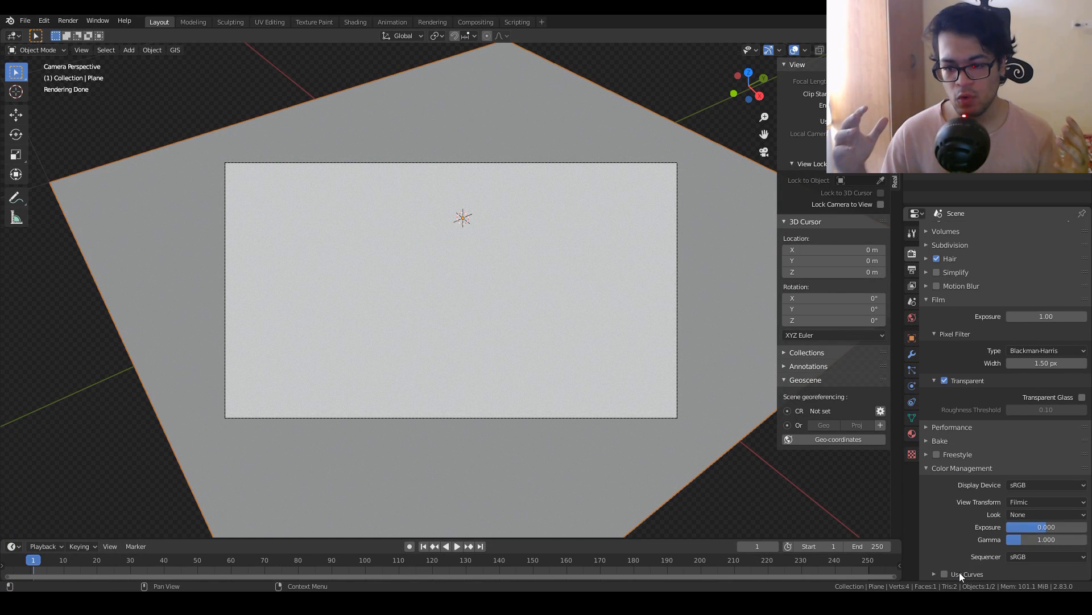
{"action": "left_click", "coordinate": [1020, 502]}
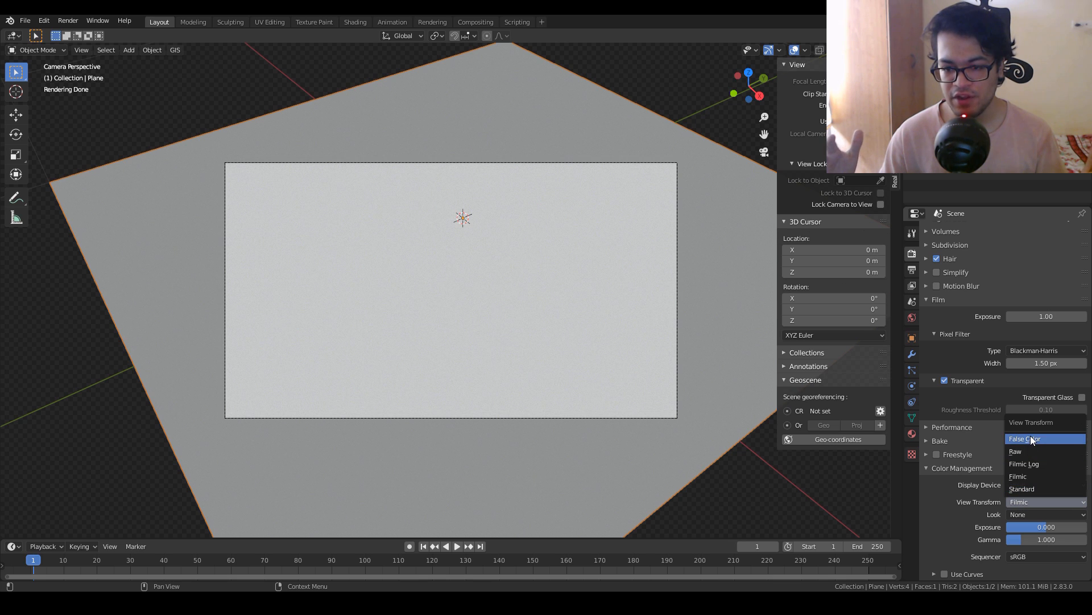
{"action": "left_click", "coordinate": [1033, 489]}
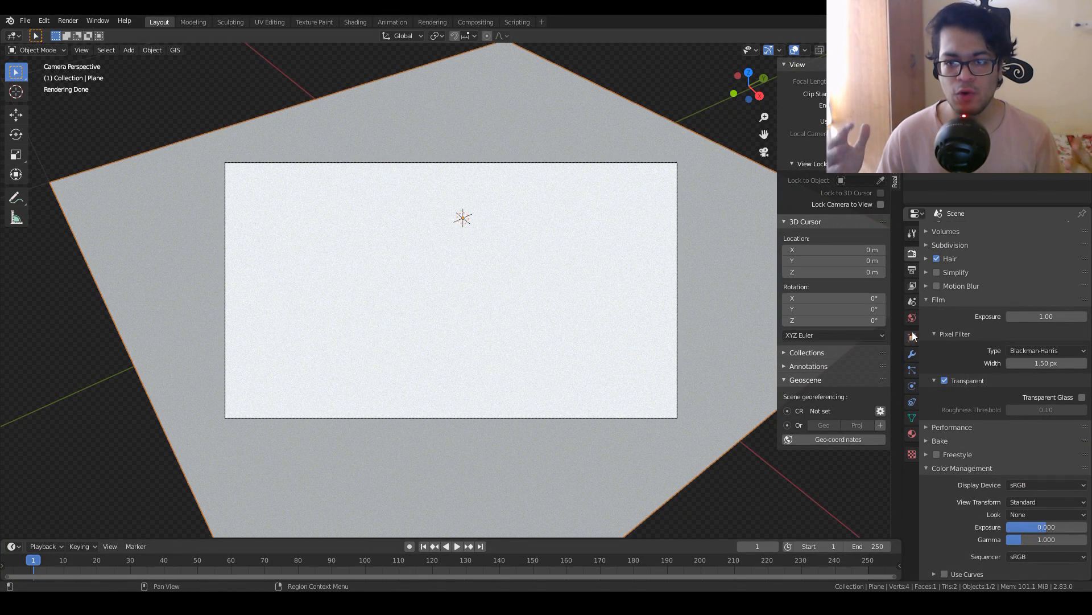
- Add a Subdivision Surface modifier to the plane, set to Simple and Adaptive with a Dicing Scale of 0.10
{"action": "left_click", "coordinate": [912, 354]}
{"action": "left_click", "coordinate": [954, 232]}
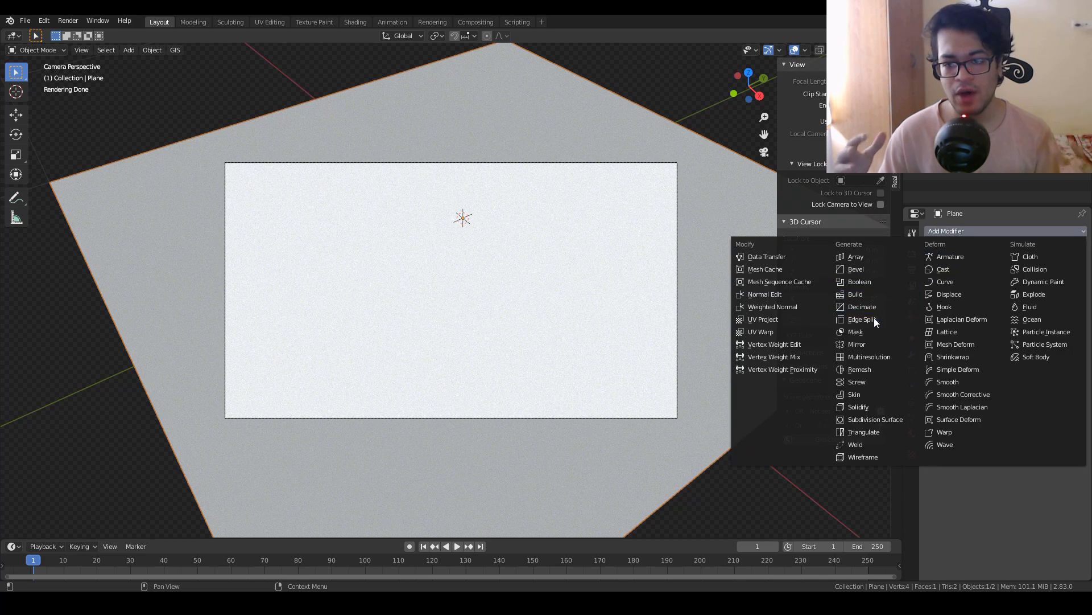
{"action": "left_click", "coordinate": [879, 418]}
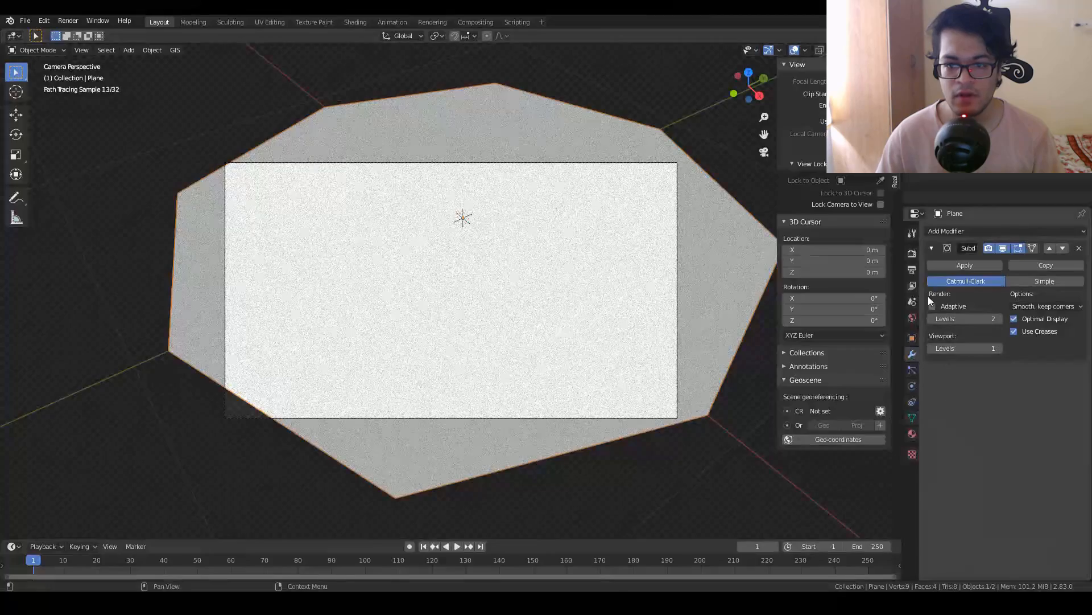
{"action": "left_click", "coordinate": [1031, 281]}
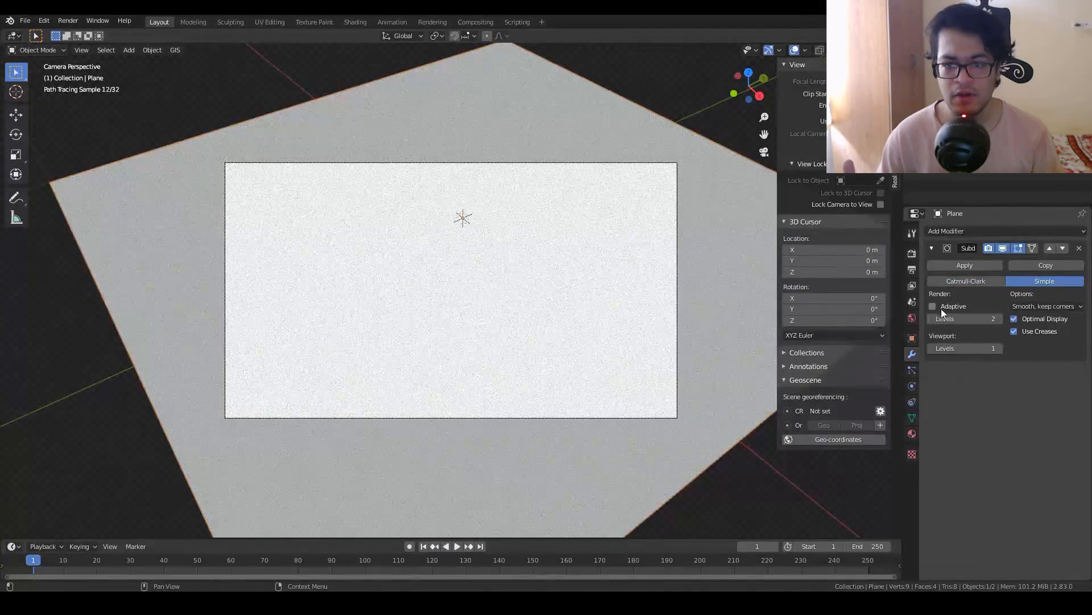
{"action": "left_click", "coordinate": [944, 308]}
{"action": "left_click", "coordinate": [956, 318]}
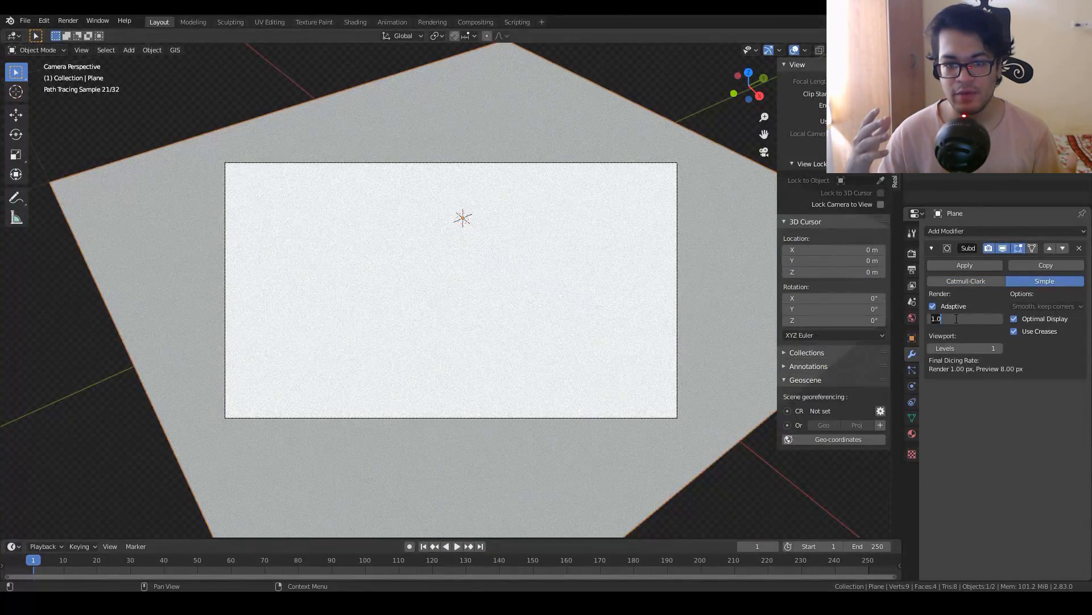
{"action": "type", "text": "1"}
{"action": "key", "text": "Return"}
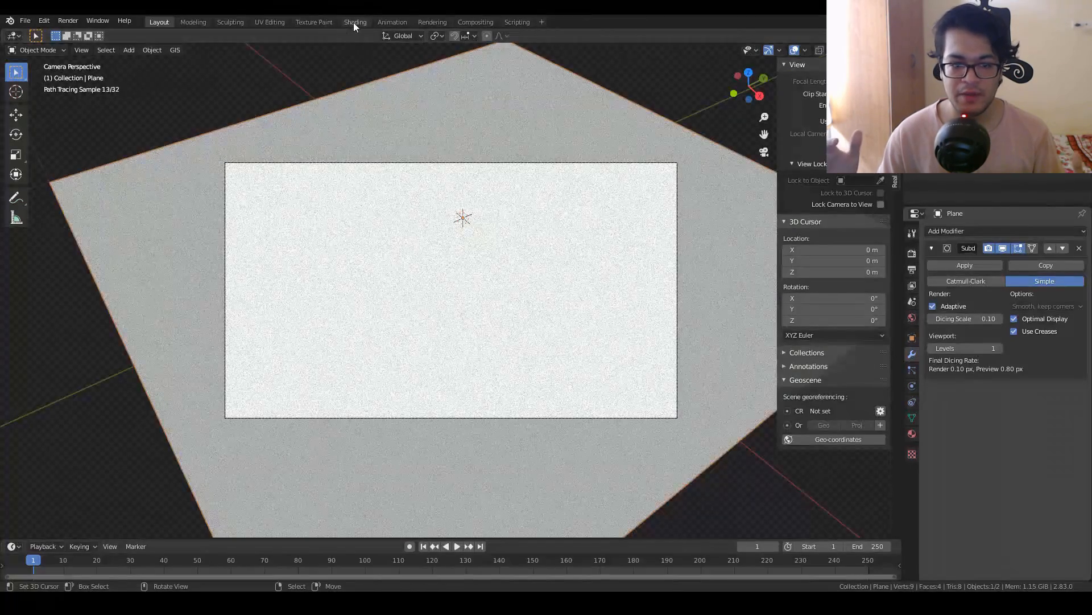
- In the Shading workspace, add an Image Texture node and connect its Color to the Principled BSDF's Base Color
{"action": "left_click", "coordinate": [354, 22]}
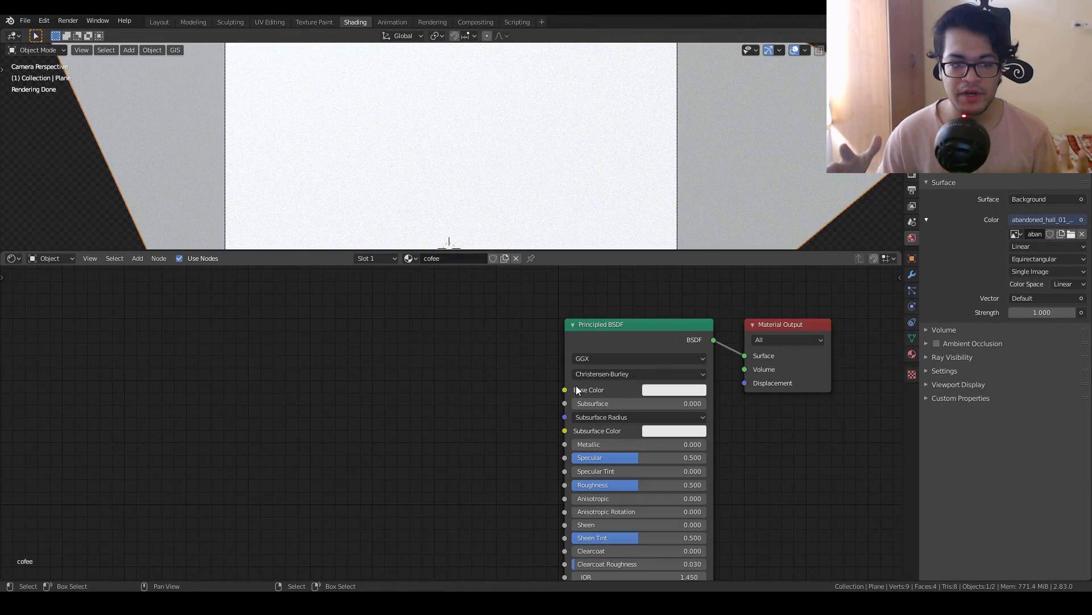
{"action": "key", "text": "shift+a"}
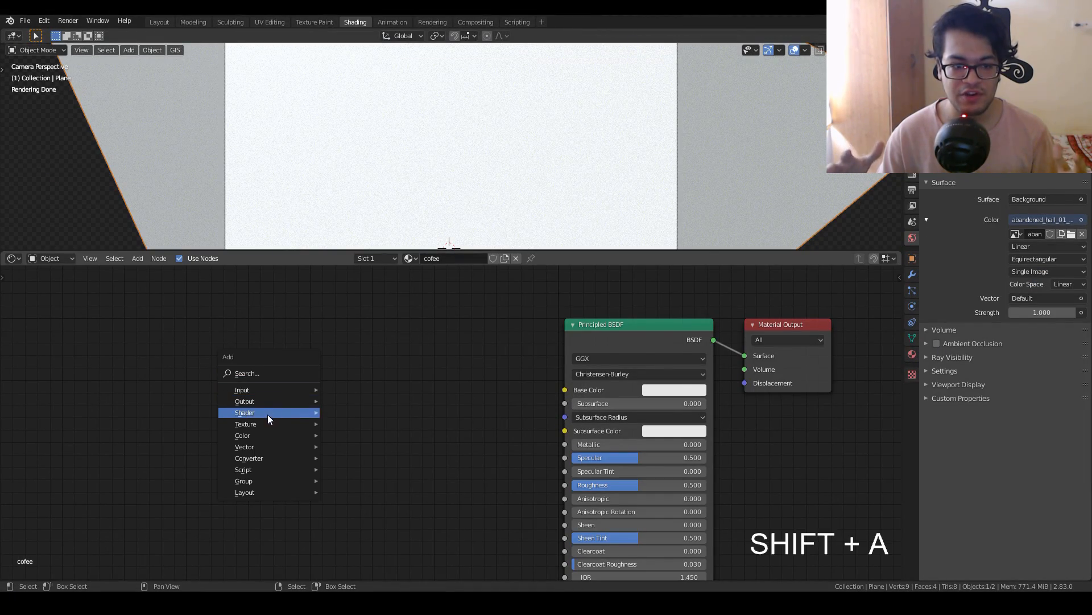
{"action": "mouse_move", "coordinate": [267, 426]}
{"action": "left_click", "coordinate": [361, 322]}
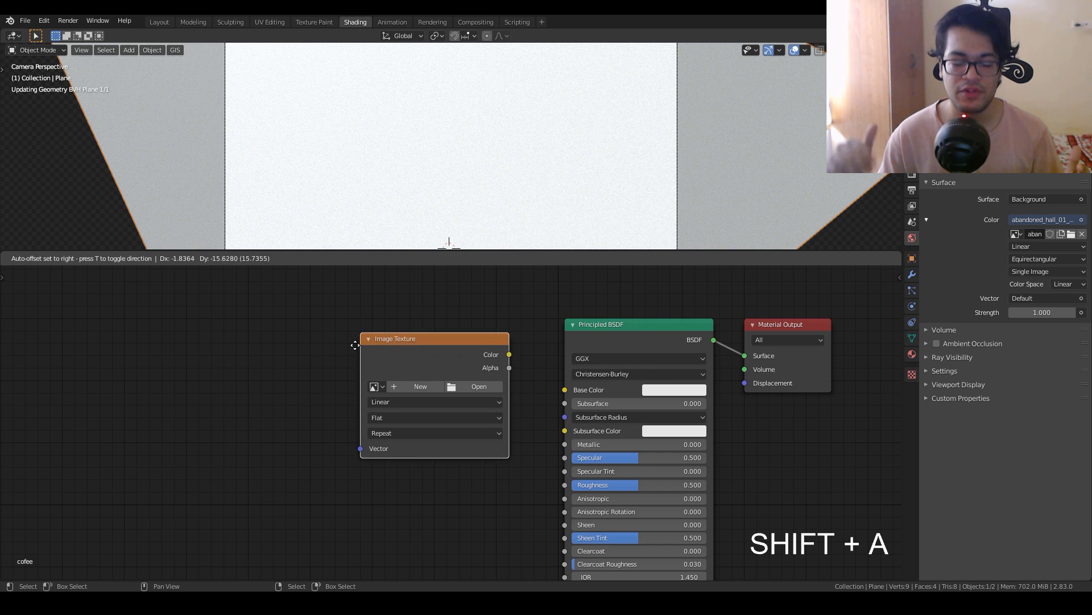
{"action": "left_click", "coordinate": [339, 375]}
{"action": "left_click_drag", "start_coordinate": [487, 397], "coordinate": [564, 390]}
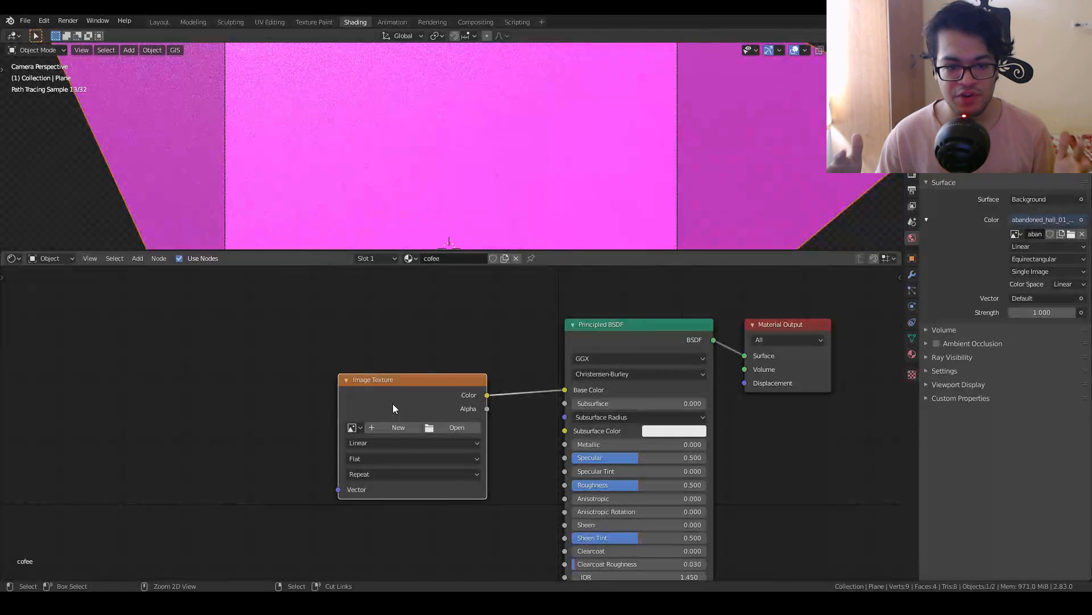
- Feed the image texture through a Mapping node driven by Object coordinates, scaled to 0.5 on X, Y and Z
{"action": "key", "text": "ctrl+t"}
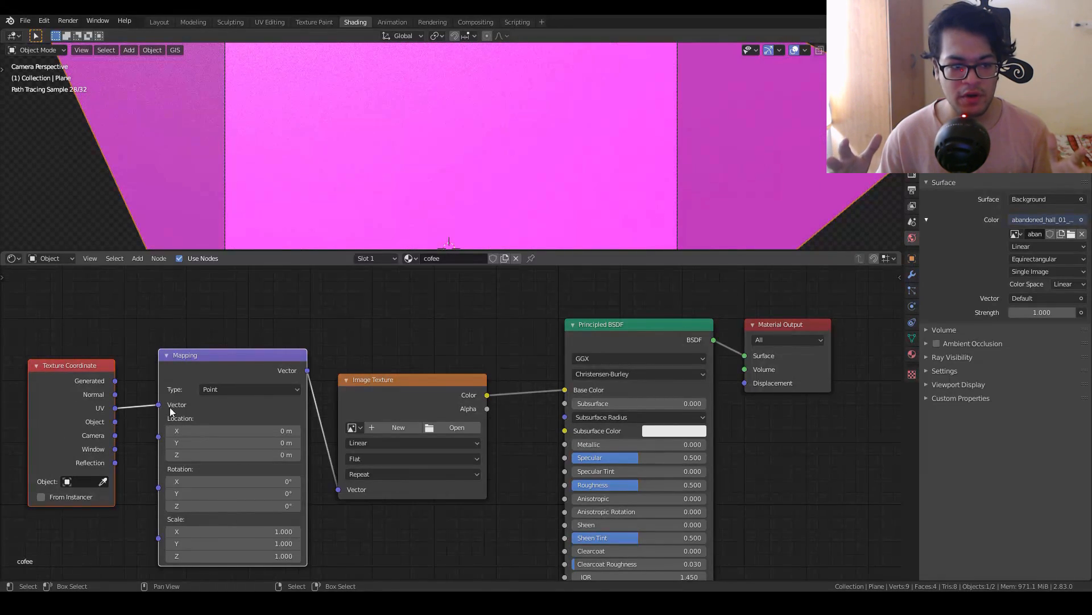
{"action": "left_click_drag", "start_coordinate": [115, 422], "coordinate": [158, 405]}
{"action": "left_click", "coordinate": [265, 529]}
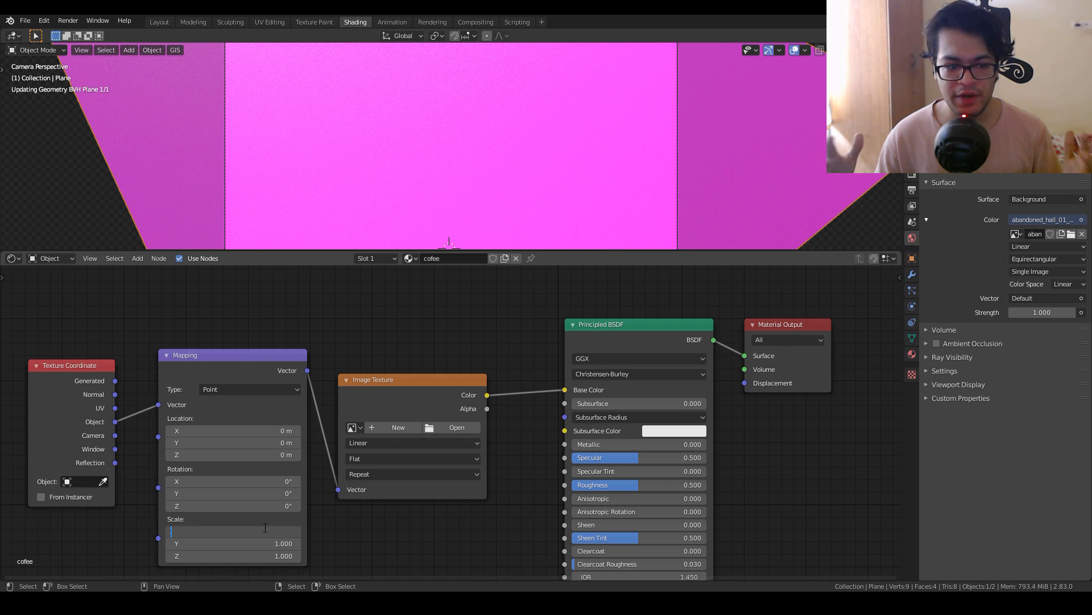
{"action": "type", "text": ".5"}
{"action": "key", "text": "Tab"}
{"action": "type", "text": ".5"}
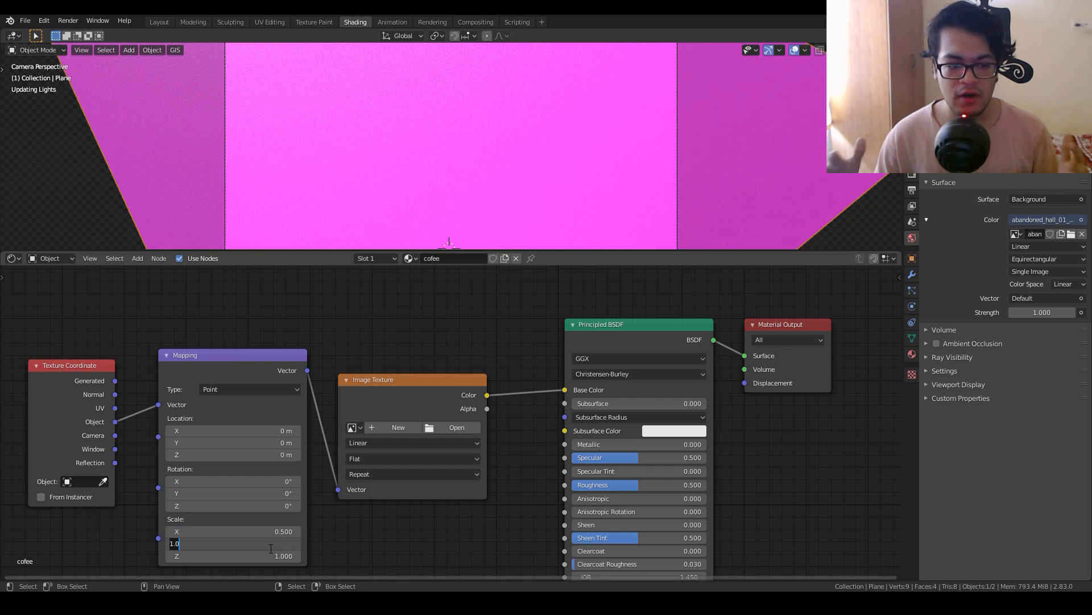
{"action": "key", "text": "Tab"}
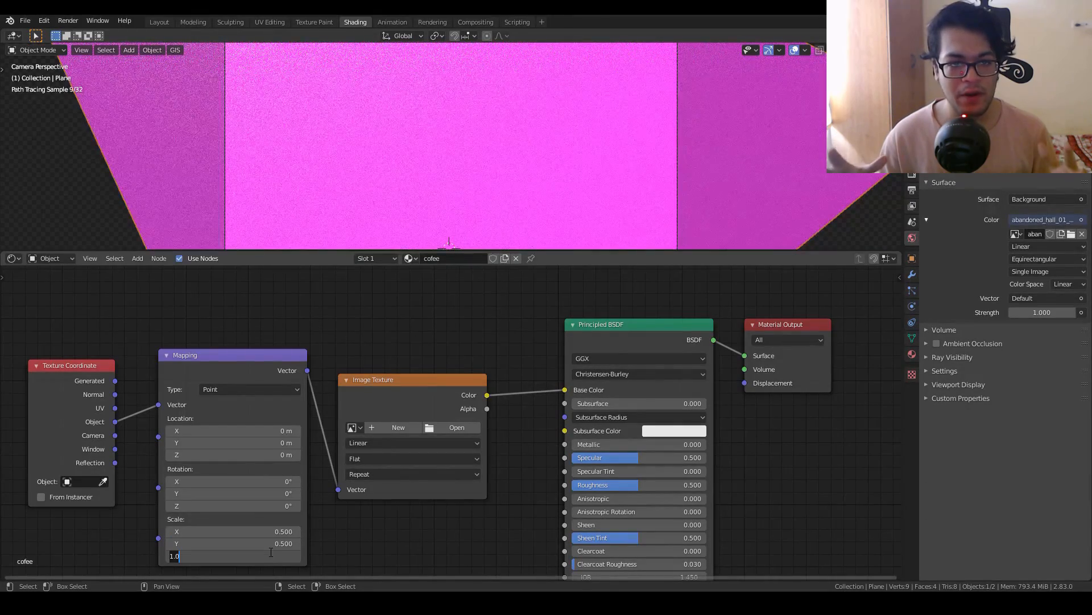
{"action": "type", "text": ".5"}
{"action": "key", "text": "Return"}
- Load Coffee_Grains_001_BaseColor.jpg from the cofee beans folder into the image texture and duplicate the node below it
{"action": "left_click", "coordinate": [456, 427]}
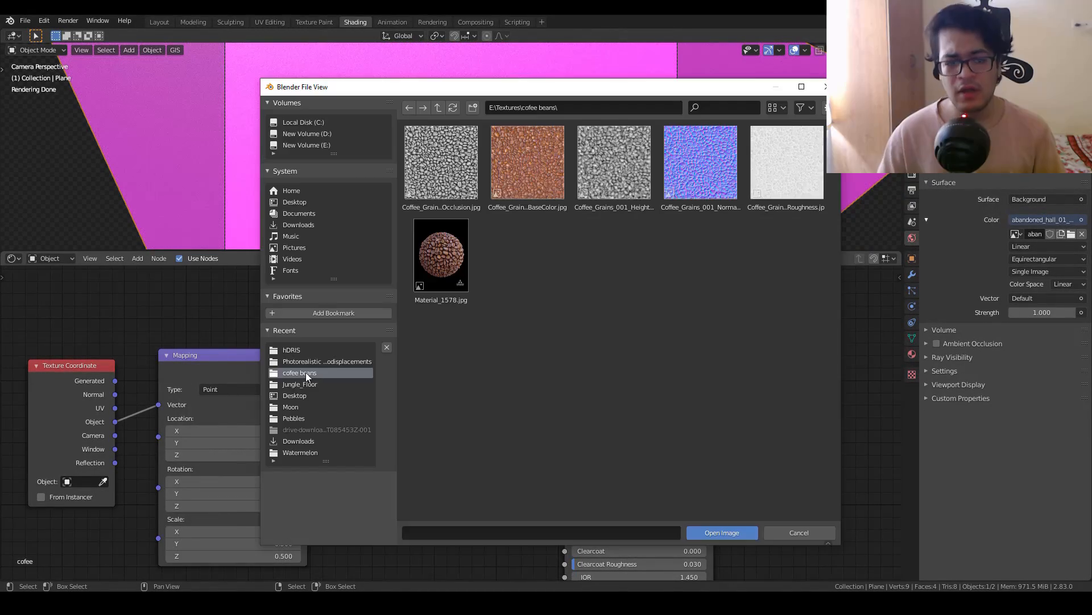
{"action": "double_click", "coordinate": [541, 185]}
{"action": "scroll", "coordinate": [544, 411], "scroll_direction": "down", "scroll_amount": 4}
{"action": "middle_click_drag", "start_coordinate": [545, 411], "coordinate": [491, 369]}
{"action": "left_click", "coordinate": [365, 354]}
{"action": "key", "text": "shift+d"}
{"action": "left_click", "coordinate": [362, 484]}
{"action": "scroll", "coordinate": [347, 450], "scroll_direction": "down", "scroll_amount": 1}
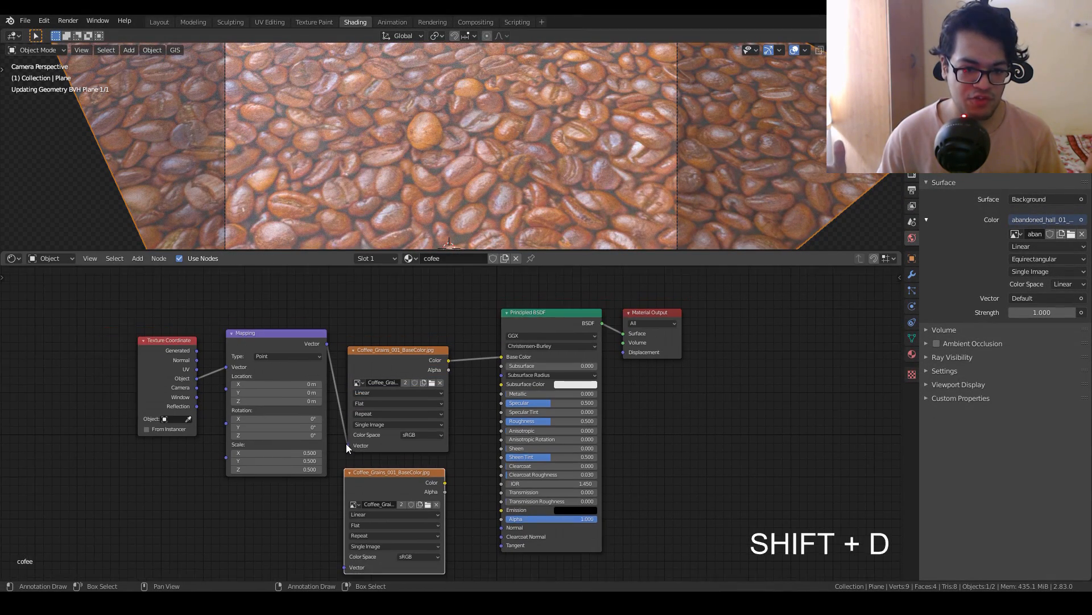
- Connect the duplicated texture between Mapping and the shader's Roughness, and load the Coffee_Grains_001 Roughness image into it
{"action": "middle_click_drag", "start_coordinate": [316, 349], "coordinate": [365, 292]}
{"action": "left_click_drag", "start_coordinate": [377, 284], "coordinate": [395, 508]}
{"action": "left_click_drag", "start_coordinate": [495, 424], "coordinate": [551, 362]}
{"action": "left_click", "coordinate": [478, 445]}
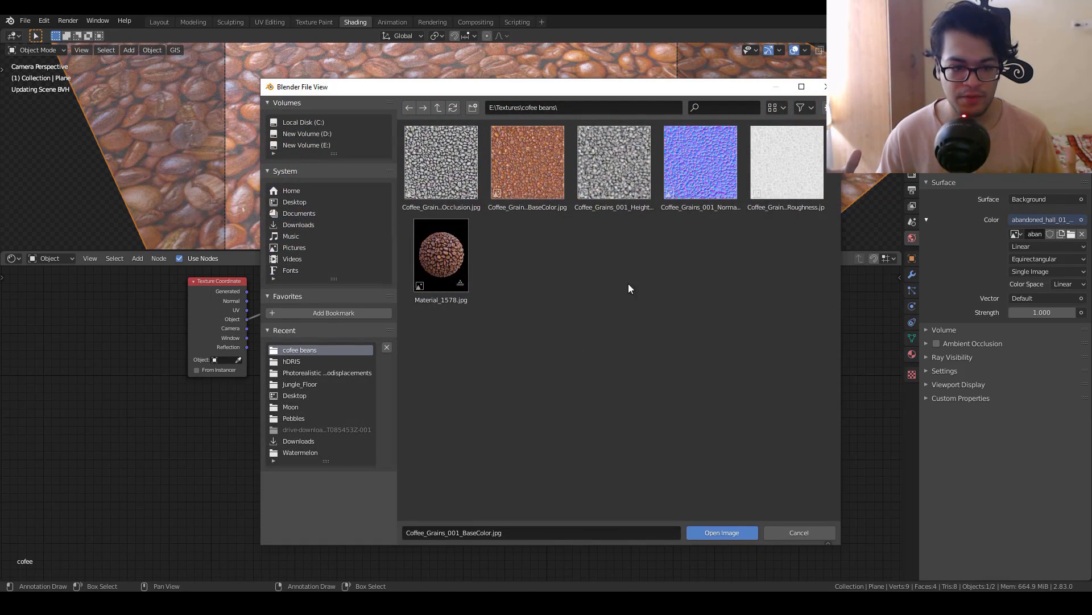
{"action": "double_click", "coordinate": [759, 190]}
- Duplicate the Roughness image texture node beside the Principled BSDF and connect Mapping's Vector output to the copy
{"action": "middle_click_drag", "start_coordinate": [691, 410], "coordinate": [580, 472]}
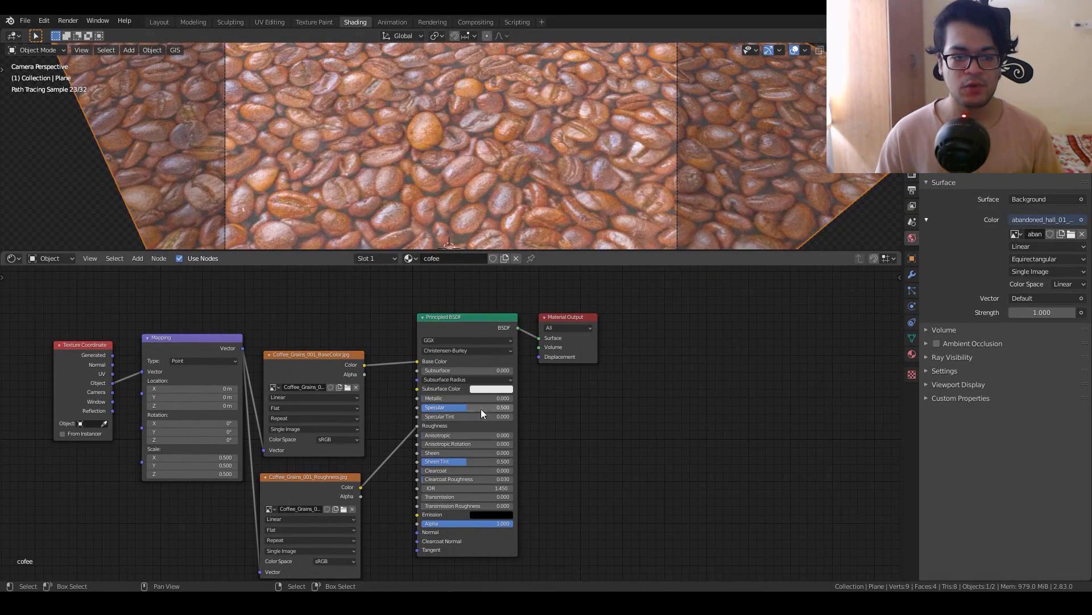
{"action": "left_click", "coordinate": [333, 482]}
{"action": "key", "text": "shift+d"}
{"action": "left_click", "coordinate": [639, 387]}
{"action": "left_click_drag", "start_coordinate": [243, 349], "coordinate": [568, 477]}
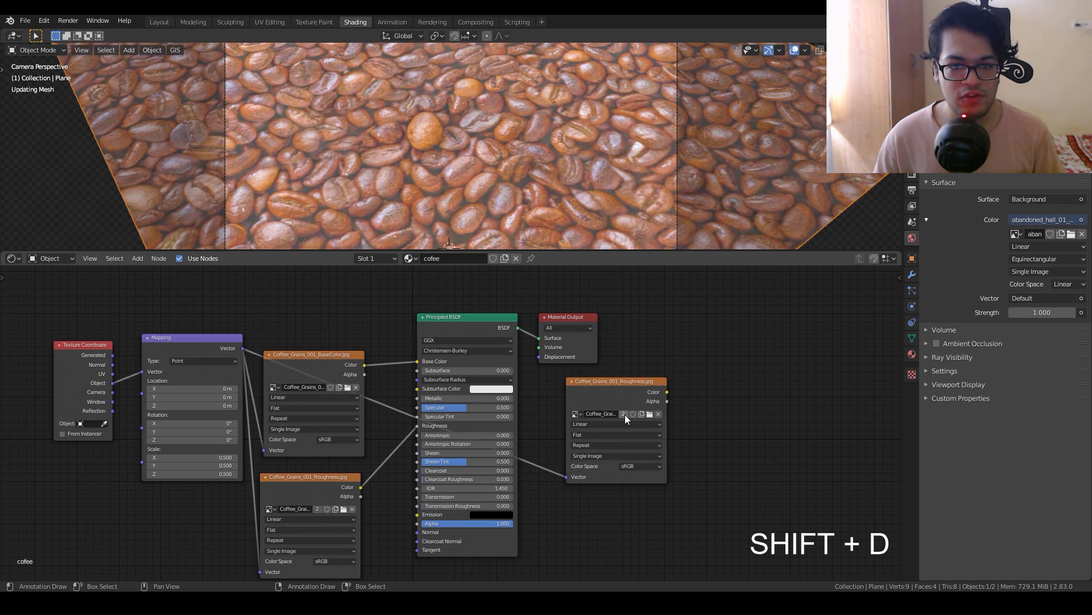
- Replace the duplicated texture's image with Coffee_Grains_001_Height.png from the cofee beans folder
{"action": "left_click", "coordinate": [658, 415]}
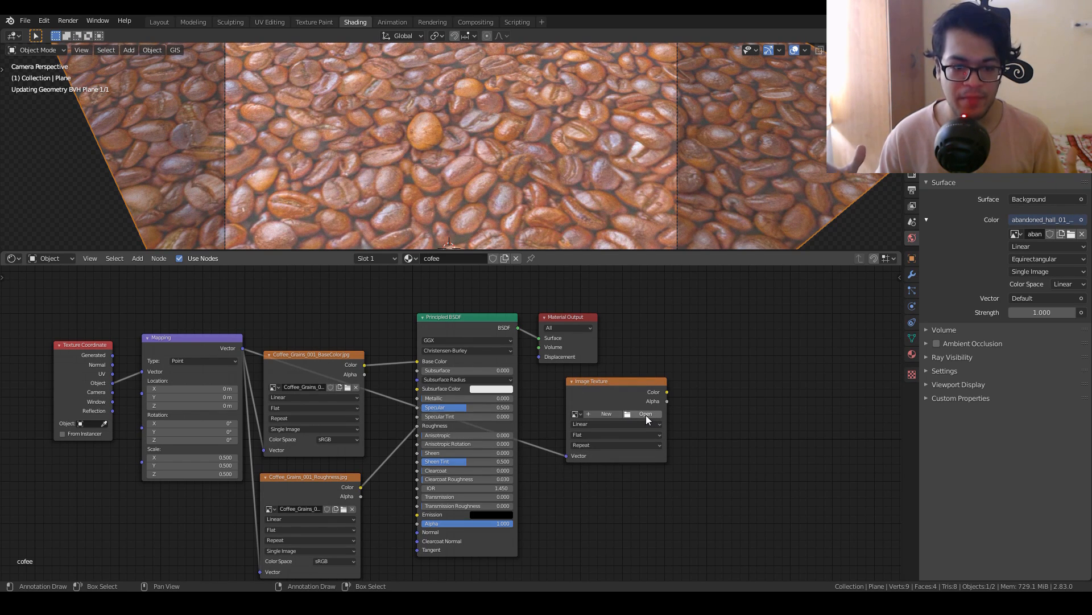
{"action": "left_click", "coordinate": [646, 415]}
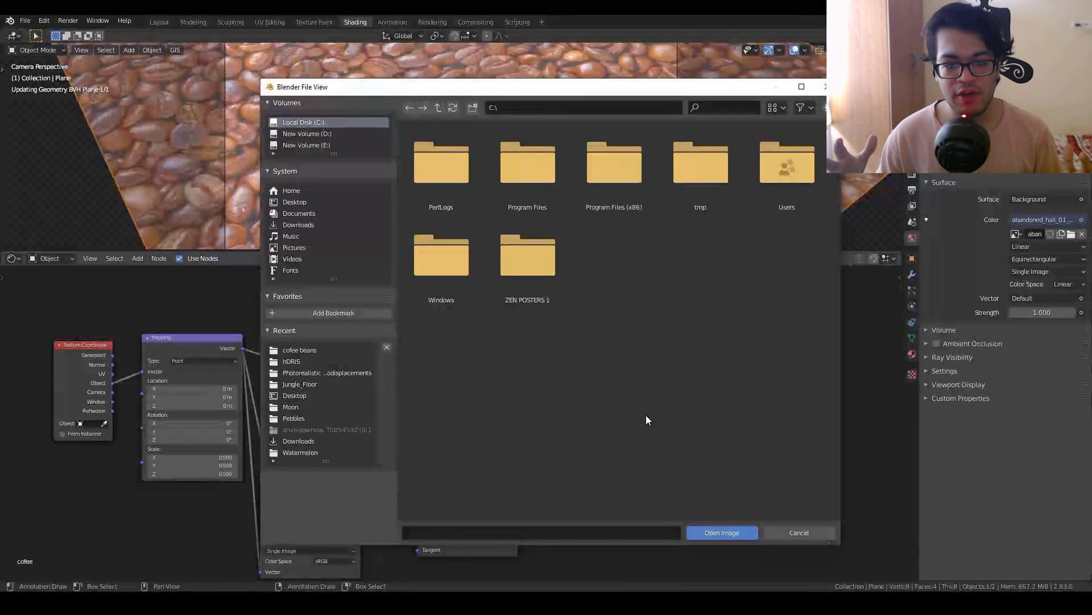
{"action": "left_click", "coordinate": [301, 351]}
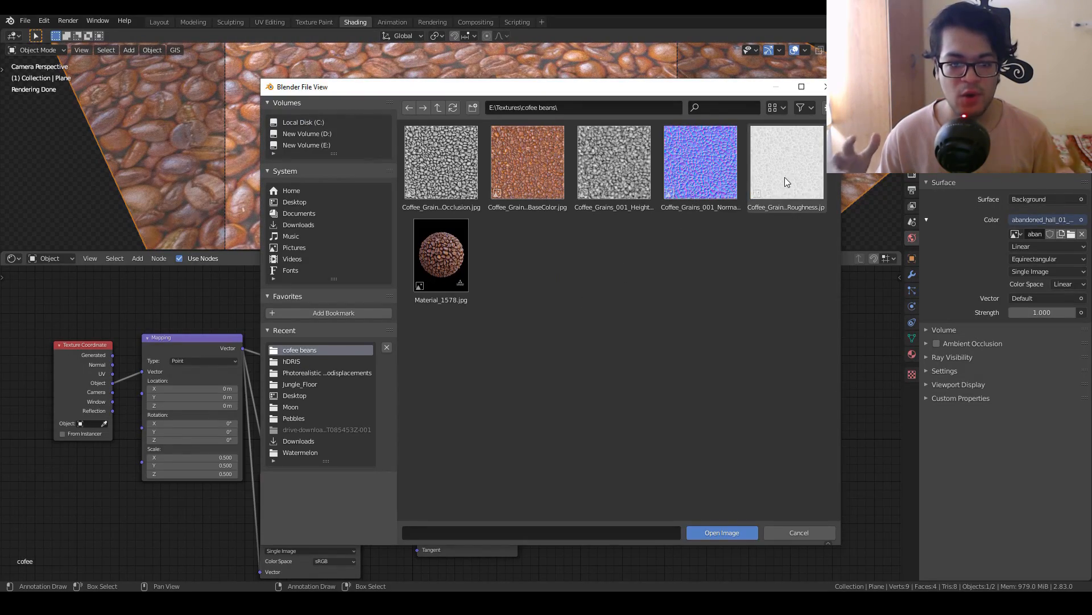
{"action": "double_click", "coordinate": [627, 172]}
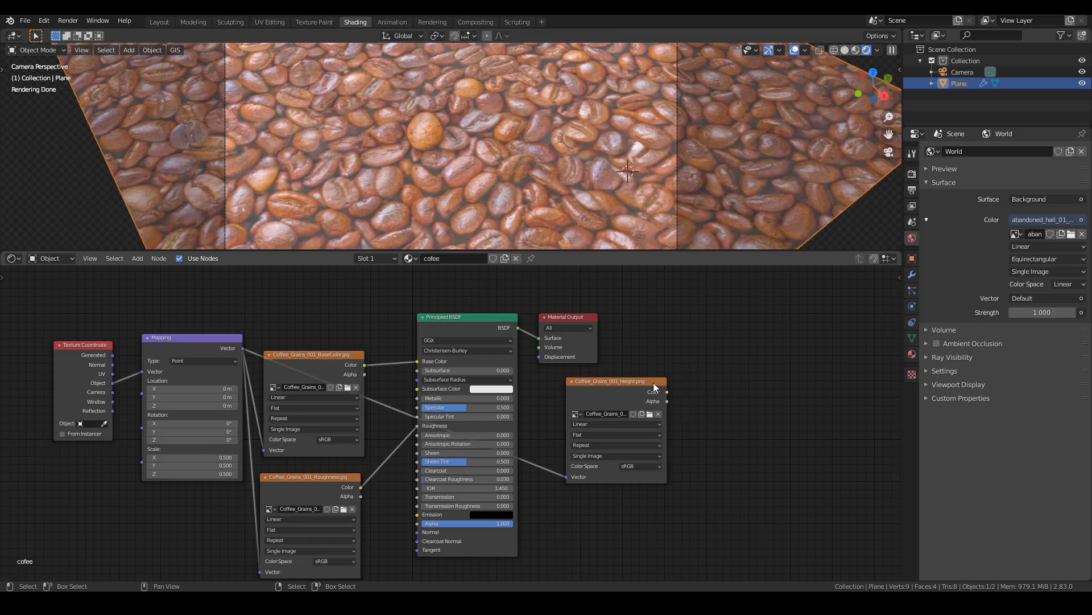
- Space out the height texture and Material Output nodes to leave room for another node between them
{"action": "scroll", "coordinate": [702, 404], "scroll_direction": "up", "scroll_amount": 3}
{"action": "left_click_drag", "start_coordinate": [563, 415], "coordinate": [494, 424]}
{"action": "left_click_drag", "start_coordinate": [453, 284], "coordinate": [823, 298]}
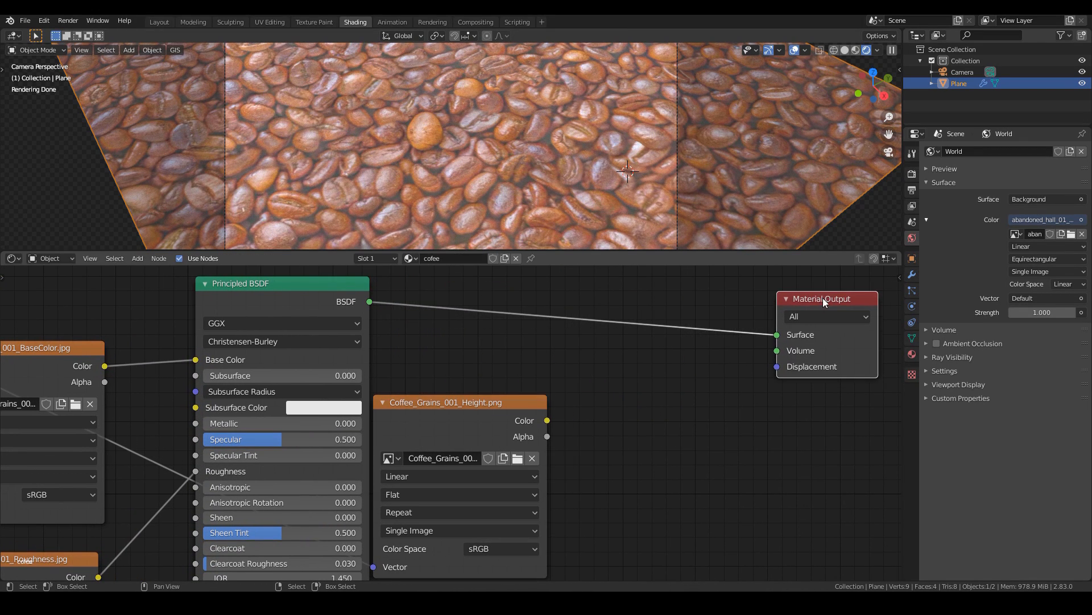
{"action": "left_click_drag", "start_coordinate": [515, 405], "coordinate": [546, 407]}
- Add a Displacement node, feeding the height texture's Color into Height and its output into Material Output's Displacement
{"action": "key", "text": "shift+a"}
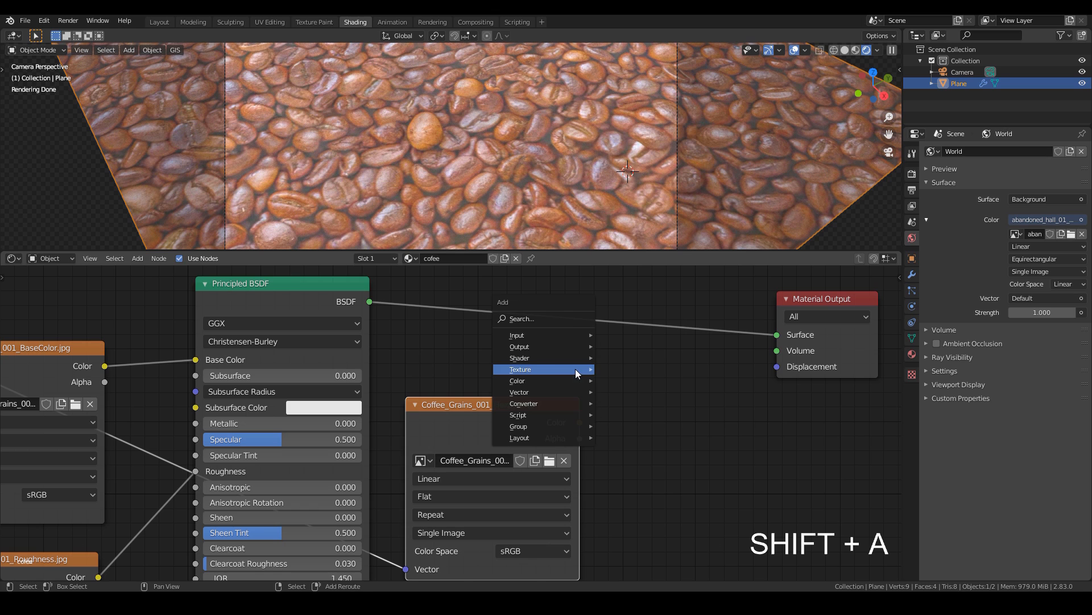
{"action": "left_click", "coordinate": [551, 319]}
{"action": "type", "text": "dis"}
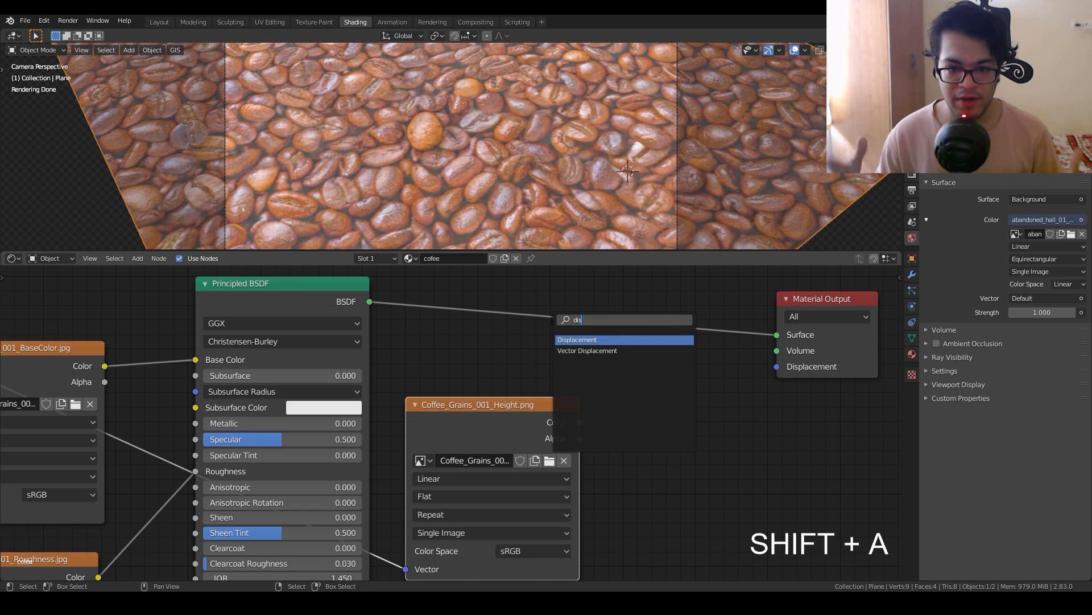
{"action": "left_click", "coordinate": [618, 340]}
{"action": "left_click", "coordinate": [708, 350]}
{"action": "left_click_drag", "start_coordinate": [580, 422], "coordinate": [625, 434]}
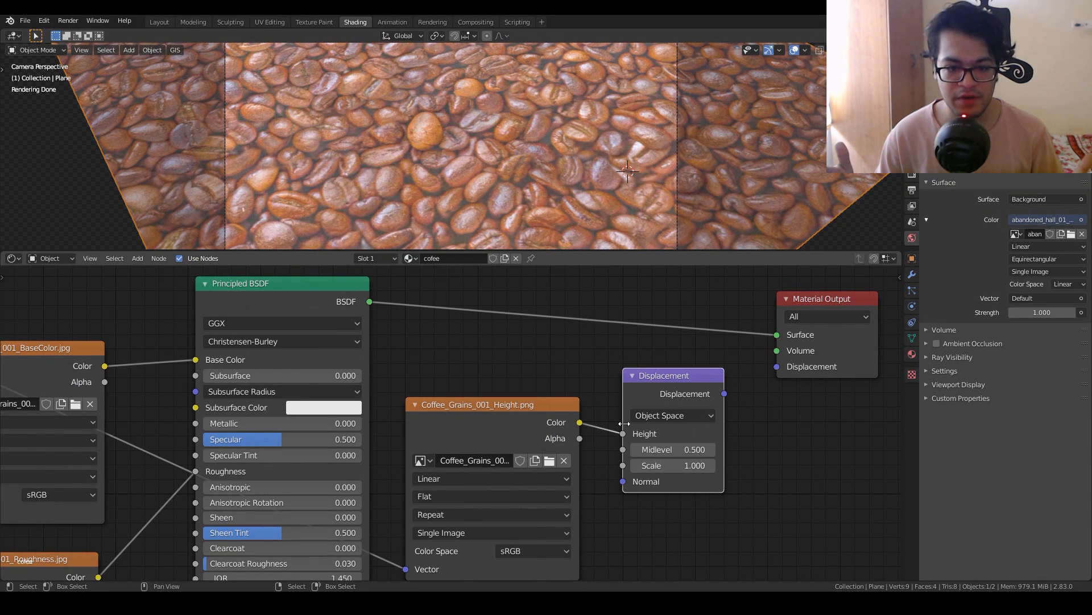
{"action": "mouse_move", "coordinate": [724, 393]}
{"action": "left_mouse_down"}
{"action": "mouse_move", "coordinate": [764, 354]}
{"action": "mouse_move", "coordinate": [778, 367]}
{"action": "left_mouse_up"}
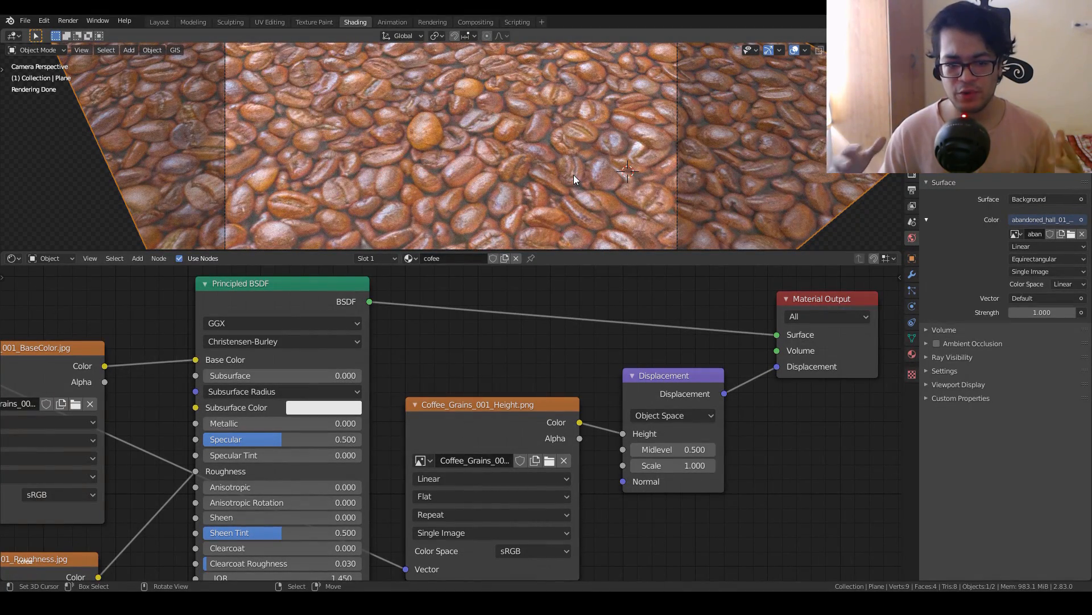
- Set the height texture's color space to Non-Color
{"action": "left_click", "coordinate": [529, 550]}
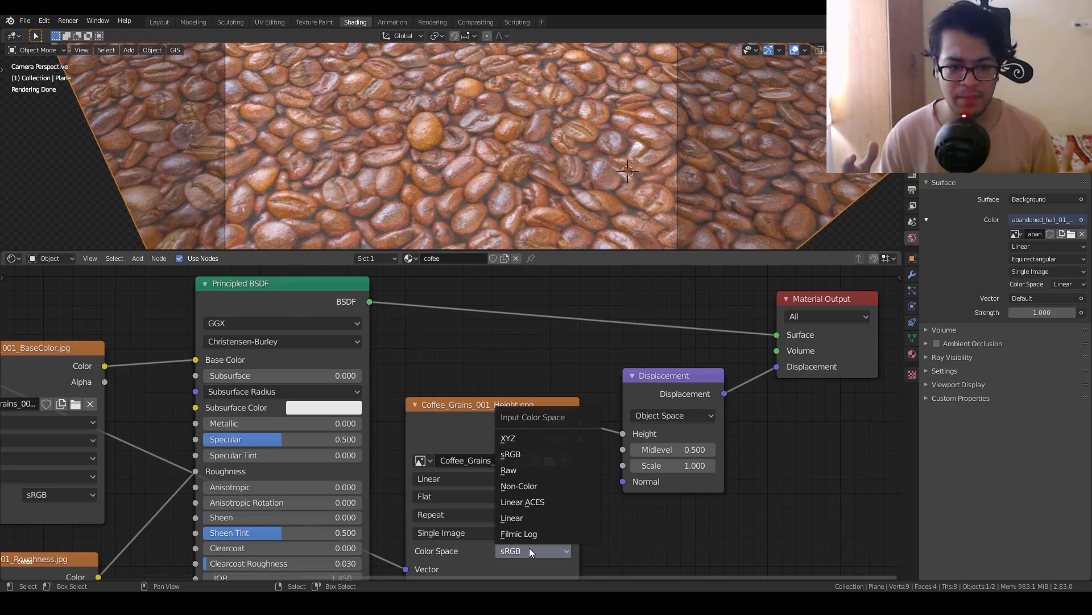
{"action": "left_click", "coordinate": [537, 484]}
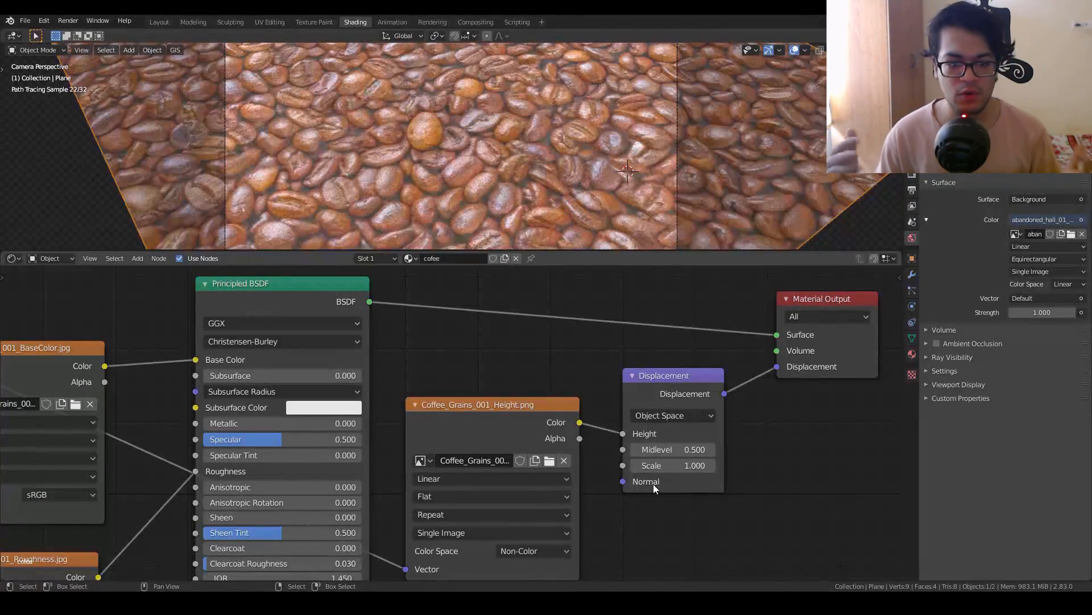
{"action": "scroll", "coordinate": [669, 465], "scroll_direction": "down", "scroll_amount": 2}
{"action": "scroll", "coordinate": [669, 465], "scroll_direction": "down", "scroll_amount": 1}
{"action": "mouse_move", "coordinate": [624, 514]}
{"action": "middle_mouse_down"}
{"action": "mouse_move", "coordinate": [741, 486]}
{"action": "mouse_move", "coordinate": [641, 470]}
{"action": "mouse_move", "coordinate": [608, 500]}
{"action": "middle_mouse_up"}
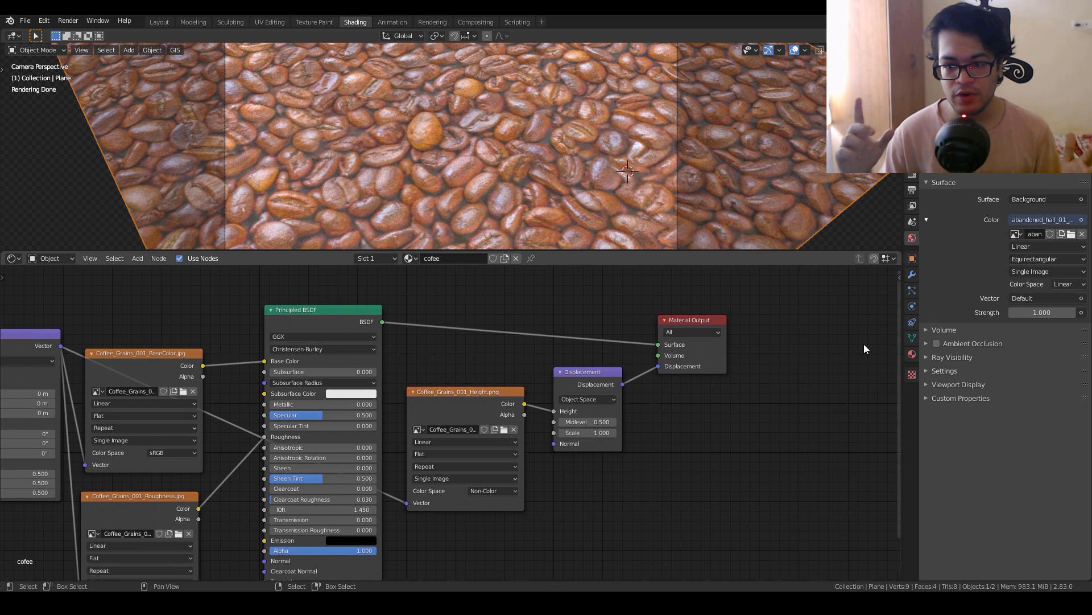
- In the cofee material's surface settings, set the displacement method to Displacement and Bump
{"action": "left_click", "coordinate": [914, 279]}
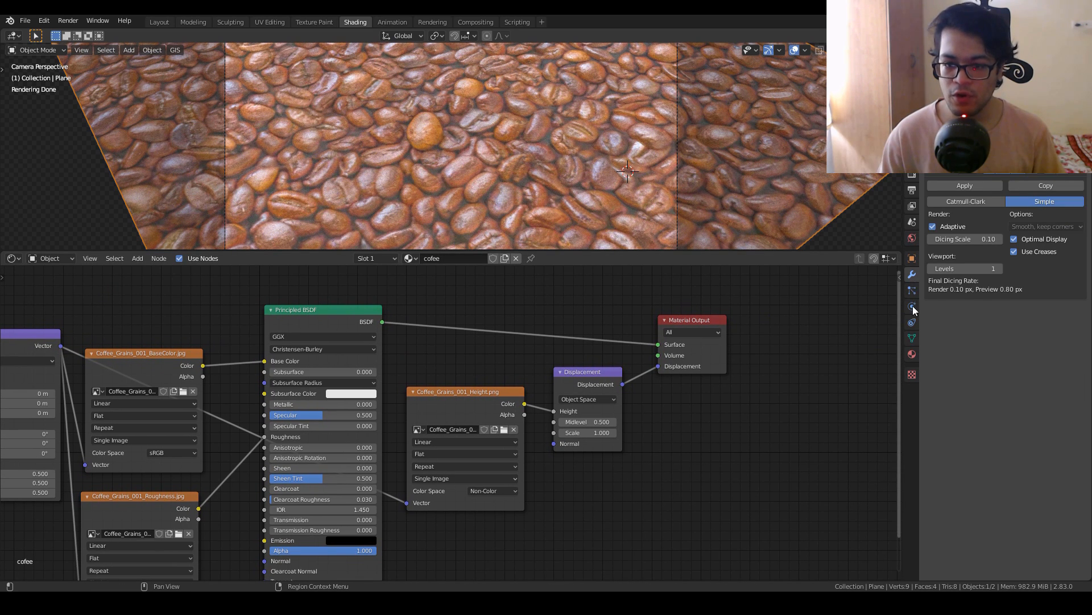
{"action": "left_click", "coordinate": [912, 353]}
{"action": "scroll", "coordinate": [970, 373], "scroll_direction": "down", "scroll_amount": 8}
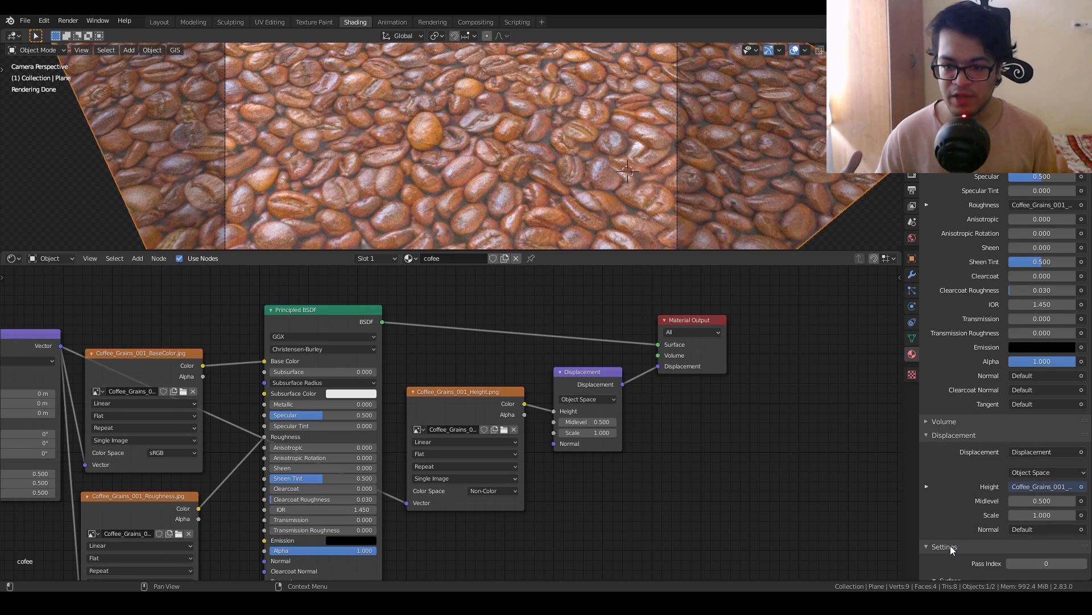
{"action": "left_click", "coordinate": [945, 546]}
{"action": "scroll", "coordinate": [946, 465], "scroll_direction": "down", "scroll_amount": 6}
{"action": "left_click", "coordinate": [1019, 487]}
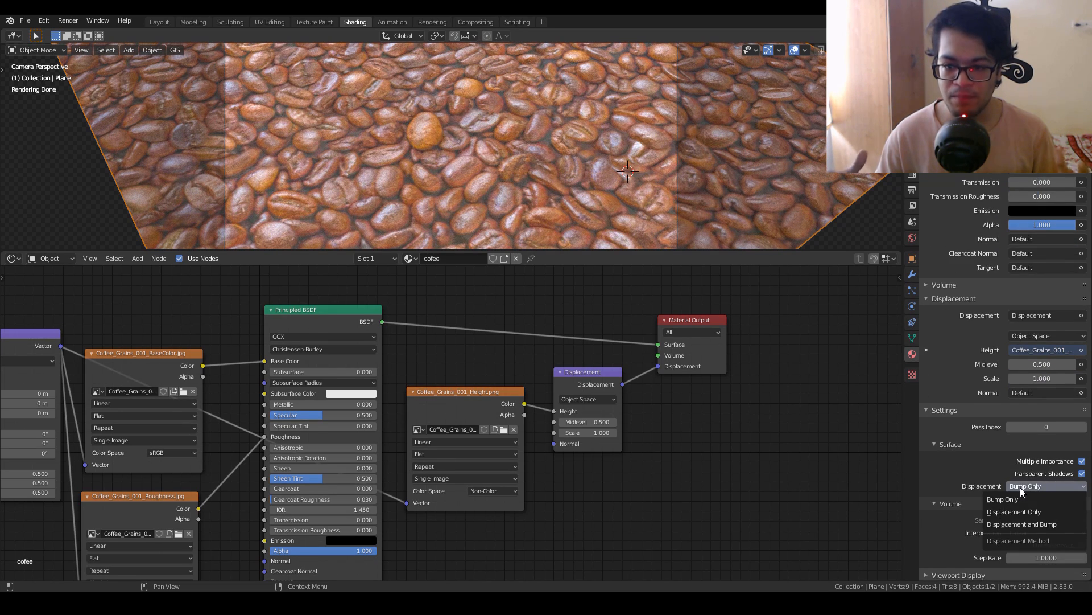
{"action": "left_click", "coordinate": [1011, 520]}
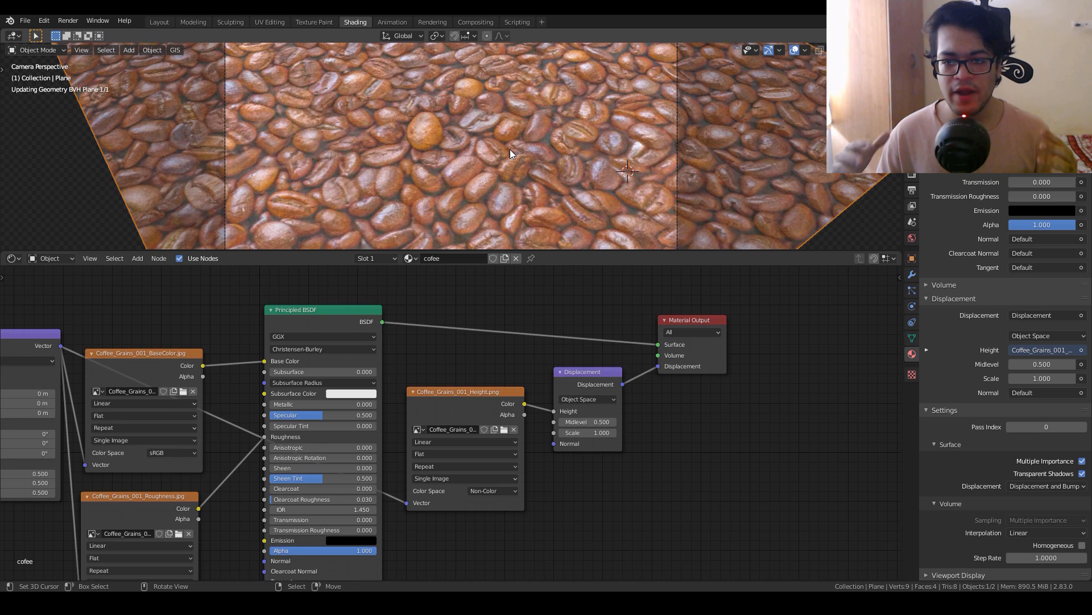
- Set the Displacement node's Scale to 0.1
{"action": "scroll", "coordinate": [510, 149], "scroll_direction": "down", "scroll_amount": 3}
{"action": "scroll", "coordinate": [591, 453], "scroll_direction": "up", "scroll_amount": 1}
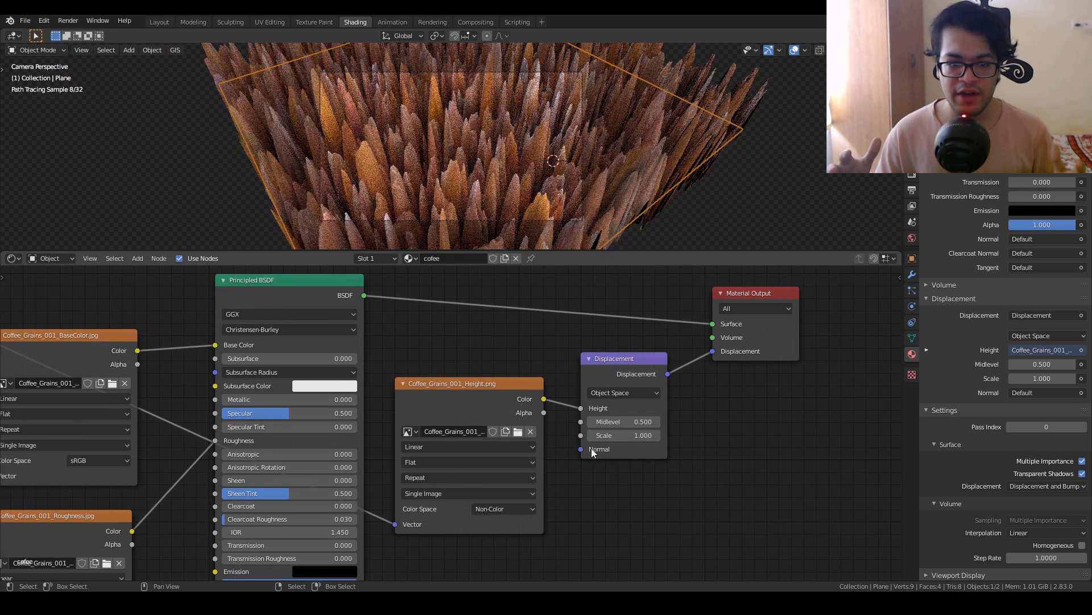
{"action": "left_click", "coordinate": [612, 435]}
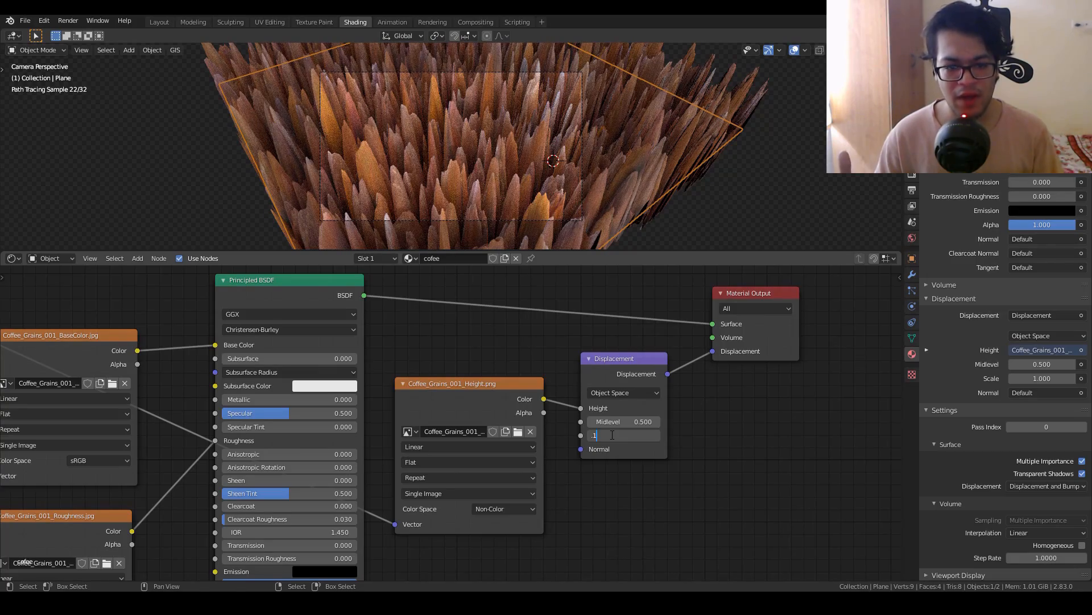
{"action": "type", "text": ".1"}
{"action": "key", "text": "Return"}
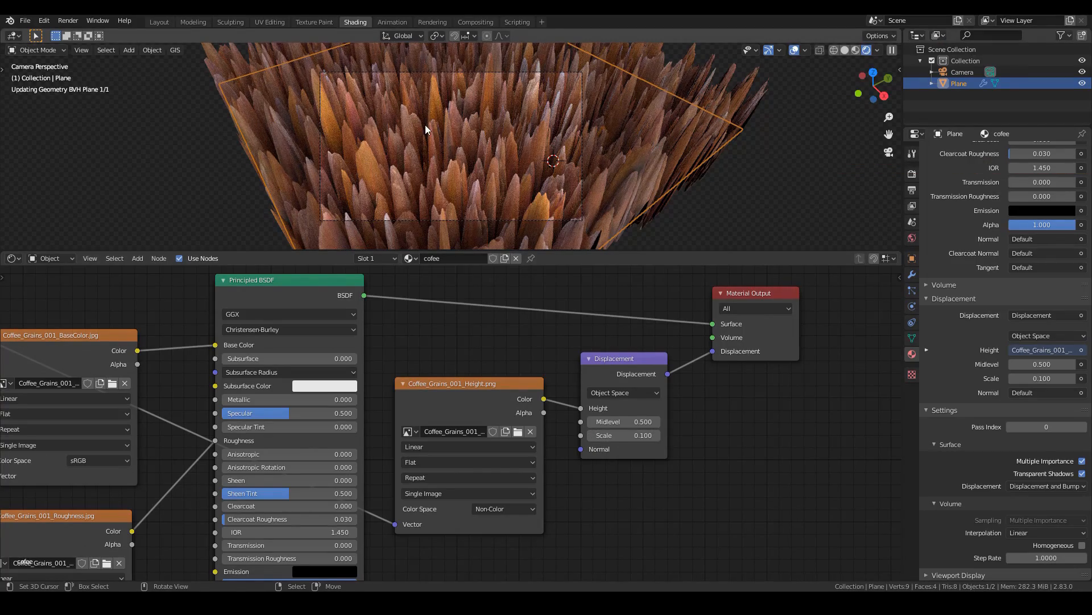
- In the Layout workspace's camera view, add a Plain Axes empty at the 3D cursor on the beans and name it dof
{"action": "scroll", "coordinate": [475, 180], "scroll_direction": "up", "scroll_amount": 3}
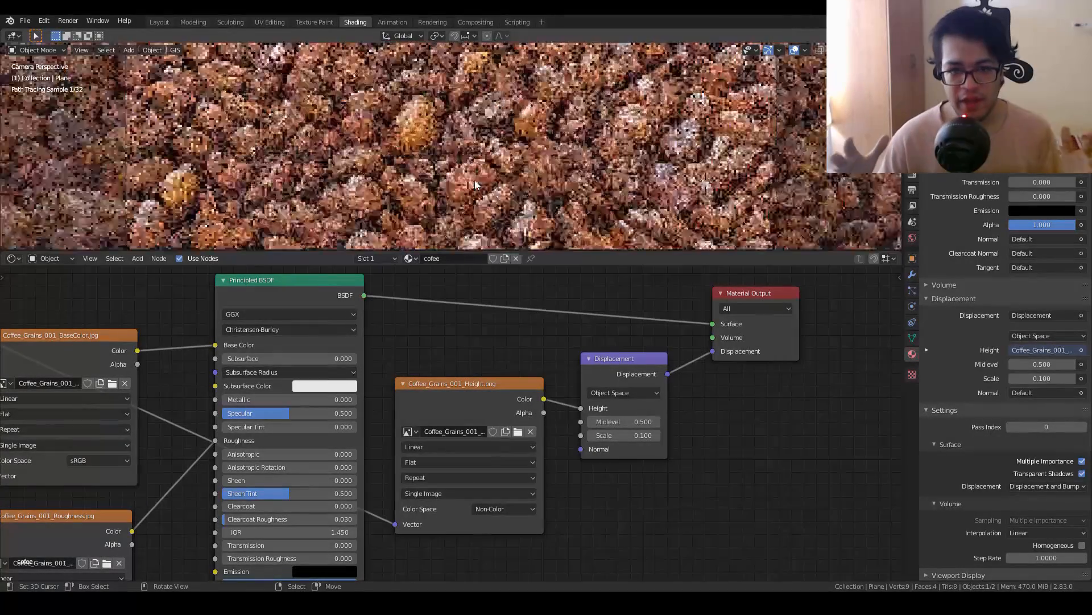
{"action": "middle_click_drag", "start_coordinate": [475, 180], "coordinate": [446, 134]}
{"action": "key", "text": "KP_0"}
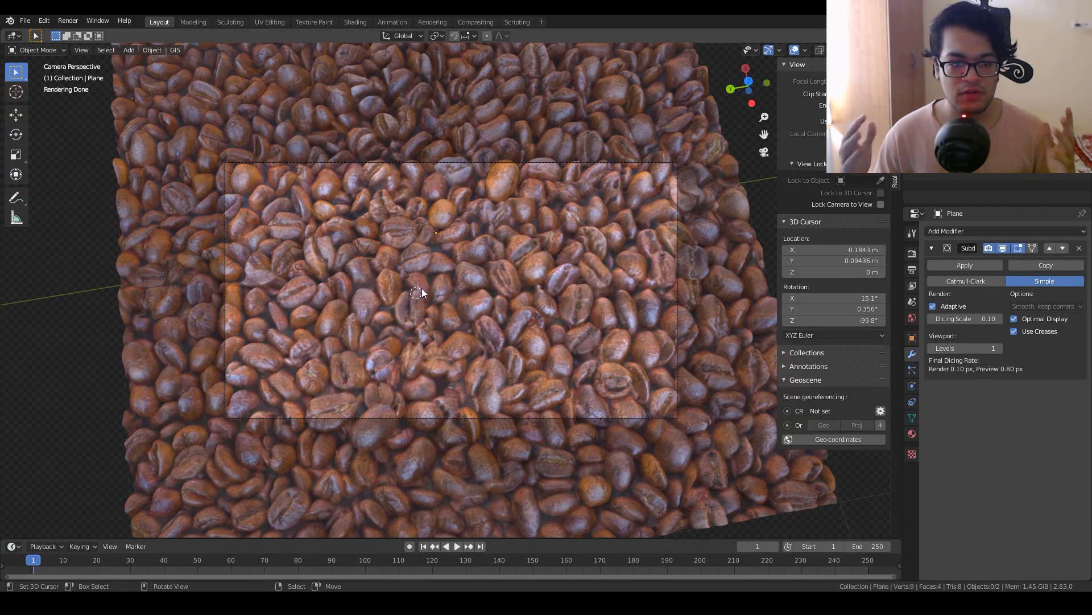
{"action": "key", "text": "shift+a"}
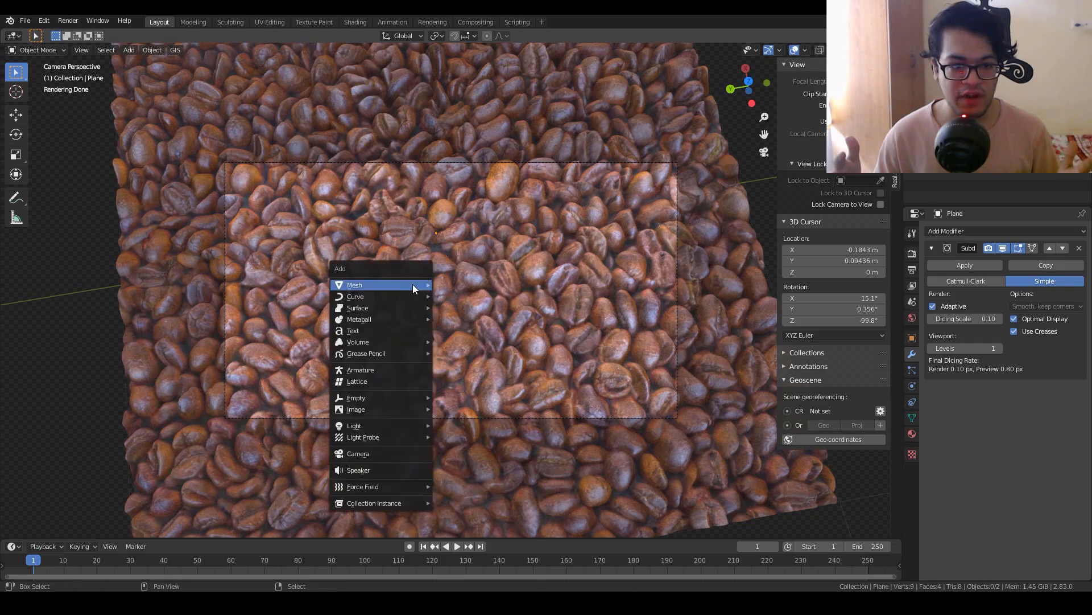
{"action": "mouse_move", "coordinate": [374, 397]}
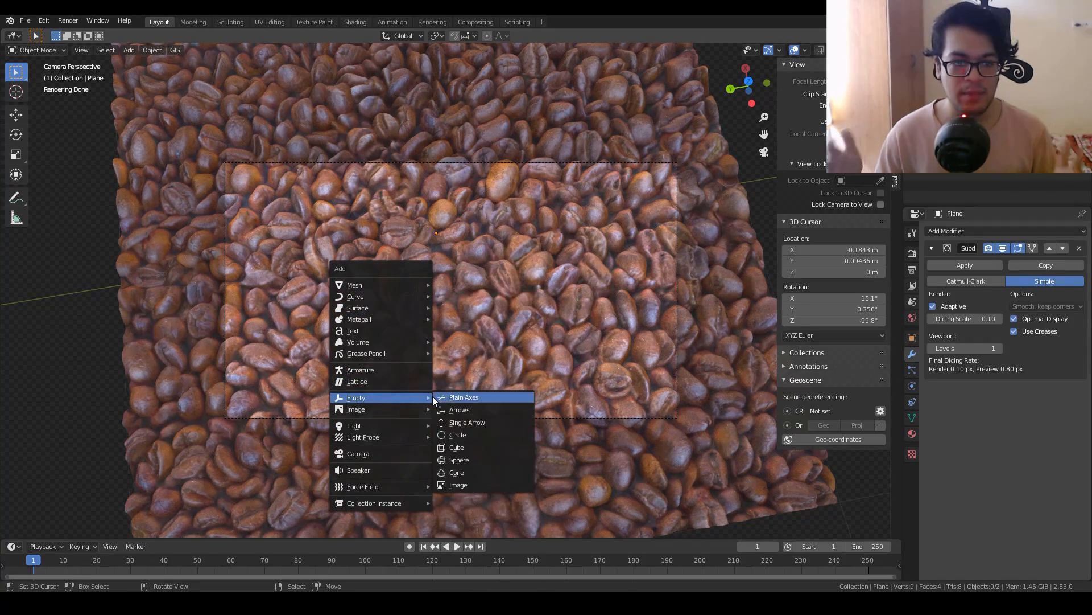
{"action": "left_click", "coordinate": [436, 396]}
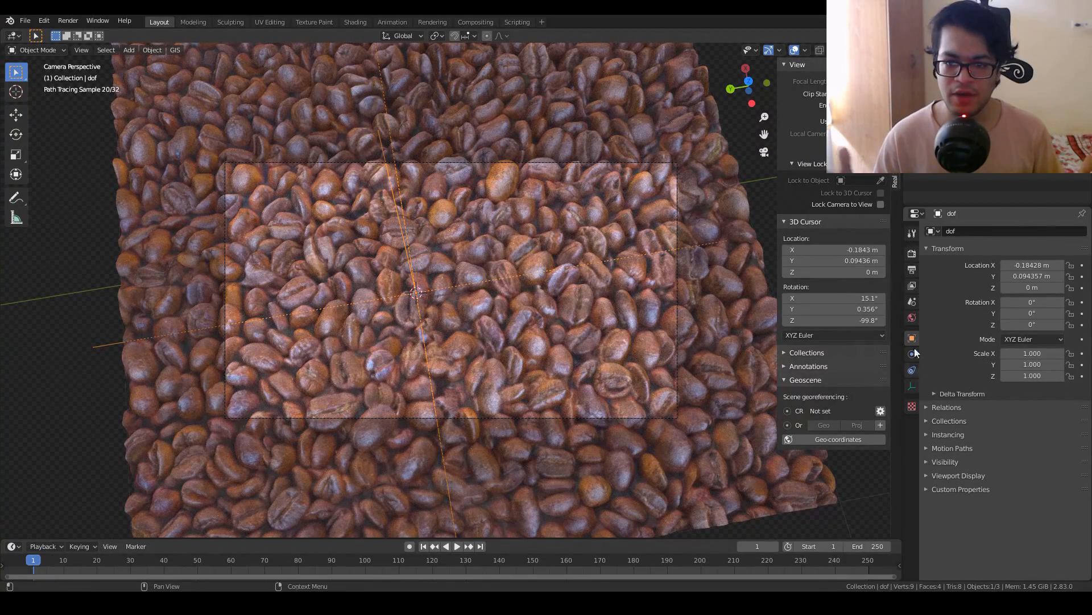
- Enable the camera's depth of field with the dof empty as focus object, F-Stop 0.1 and 16 aperture blades
{"action": "left_click", "coordinate": [957, 73]}
{"action": "left_click", "coordinate": [914, 386]}
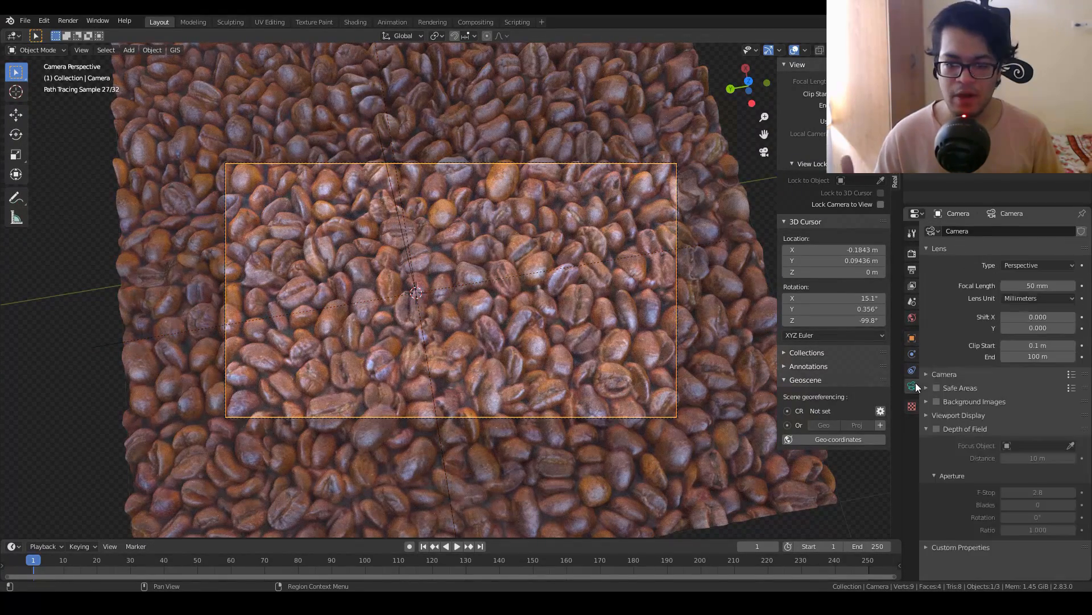
{"action": "left_click", "coordinate": [938, 426]}
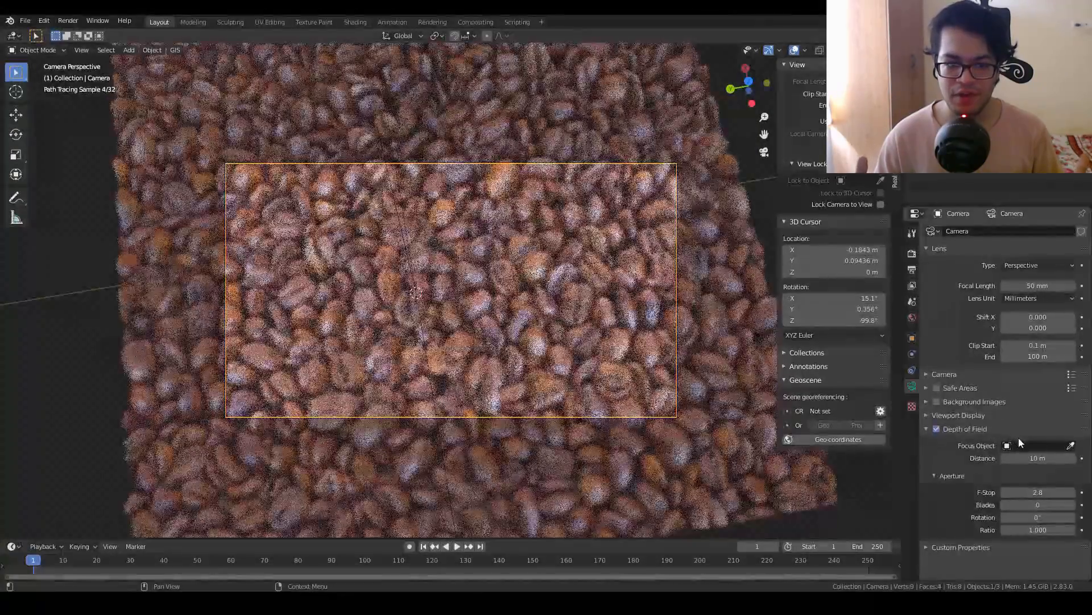
{"action": "left_click", "coordinate": [1023, 444]}
{"action": "left_click", "coordinate": [971, 473]}
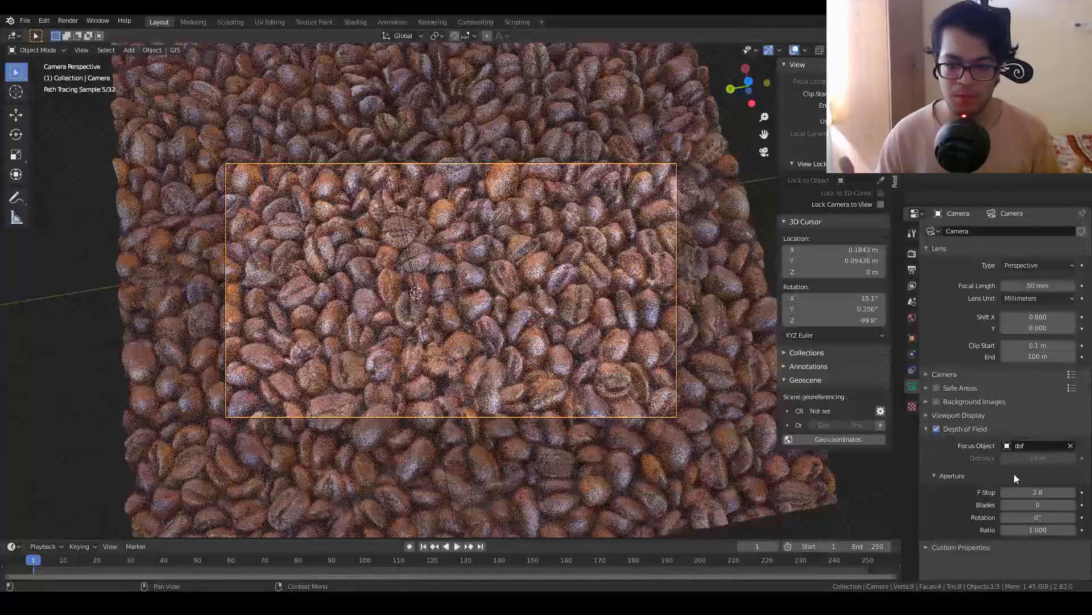
{"action": "mouse_move", "coordinate": [1056, 487]}
{"action": "left_mouse_down"}
{"action": "mouse_move", "coordinate": [1003, 488]}
{"action": "mouse_move", "coordinate": [1052, 488]}
{"action": "left_mouse_up"}
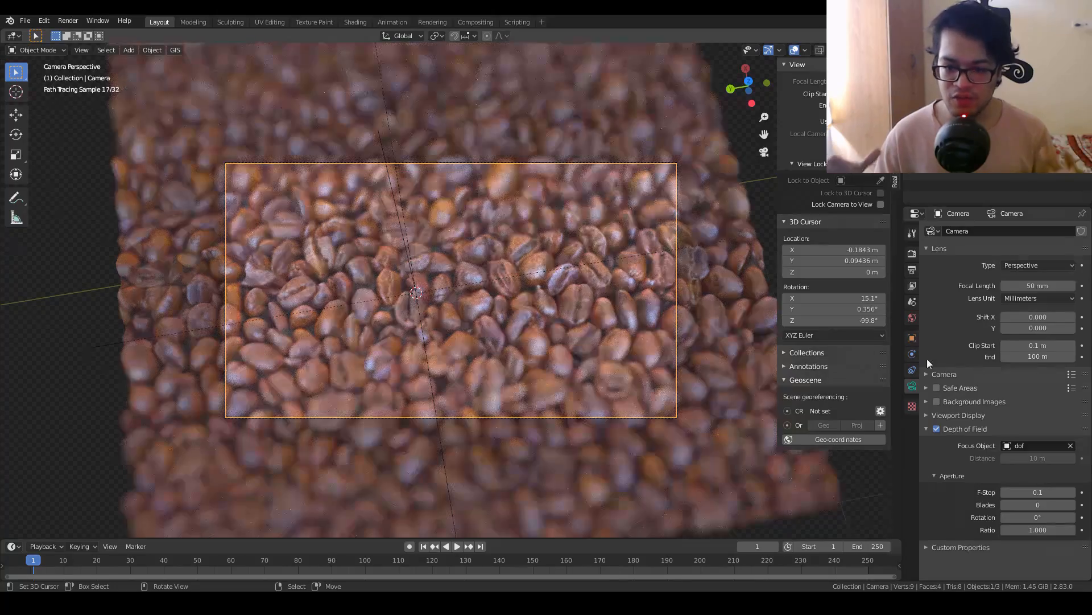
{"action": "left_click_drag", "start_coordinate": [1047, 506], "coordinate": [1087, 507]}
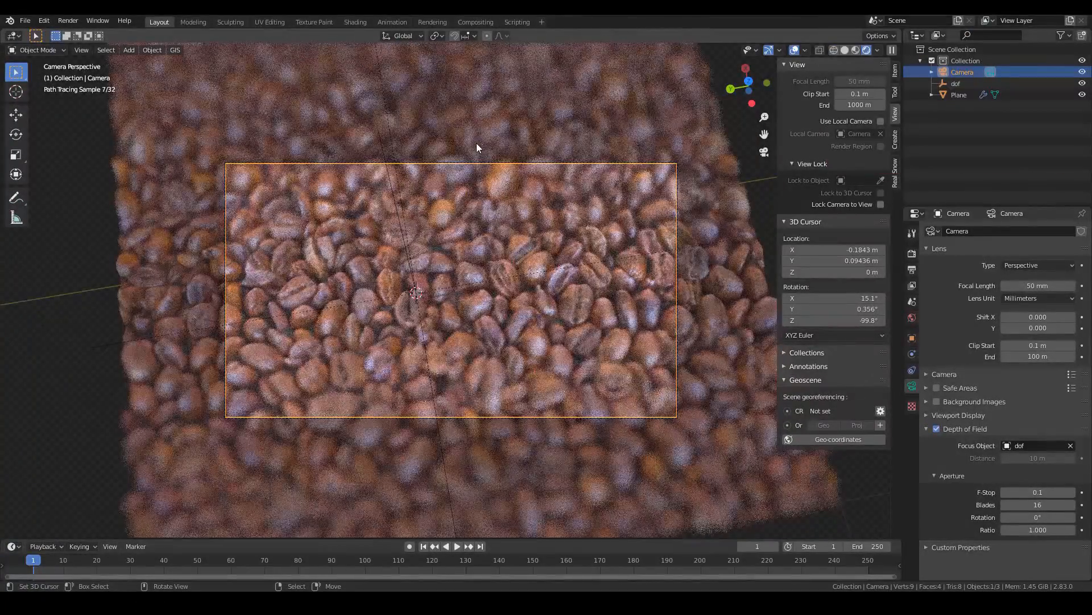
- Hide the viewport overlays and gizmos to preview the rendered beans cleanly
{"action": "left_click", "coordinate": [794, 50]}
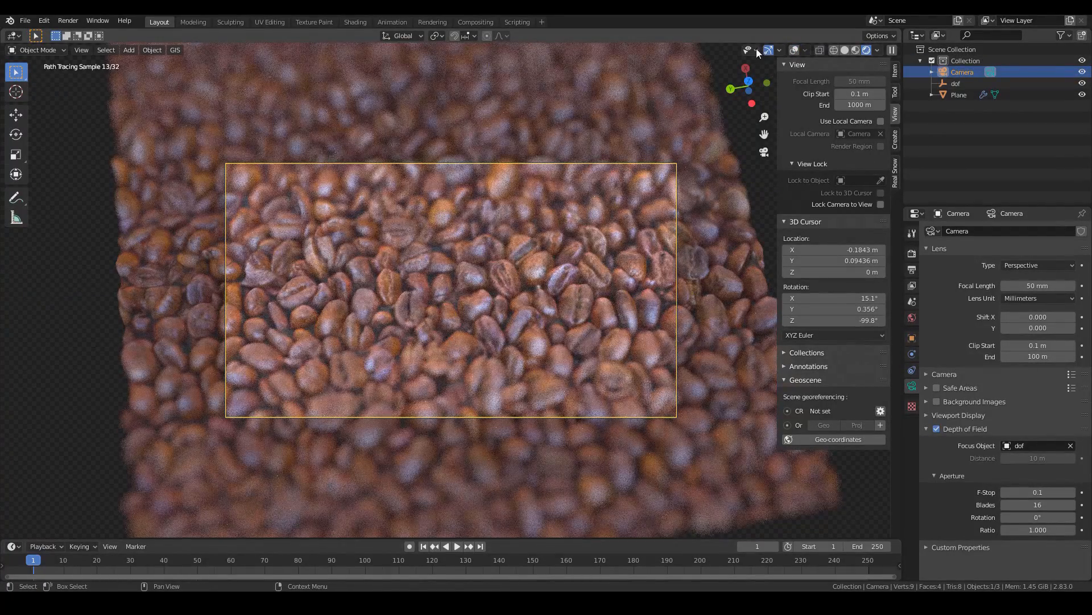
{"action": "left_click", "coordinate": [768, 50]}
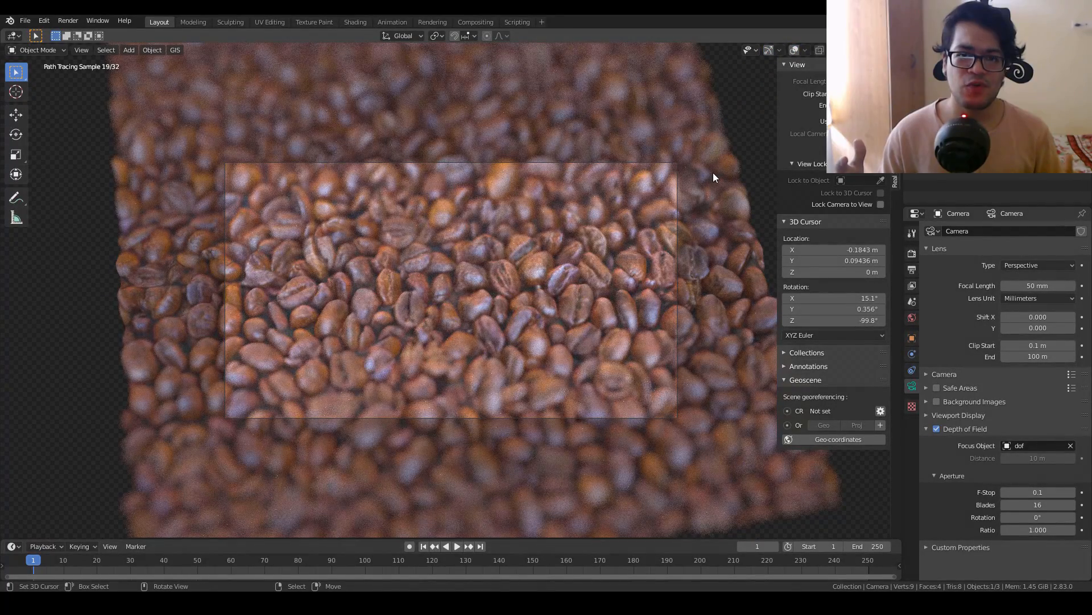